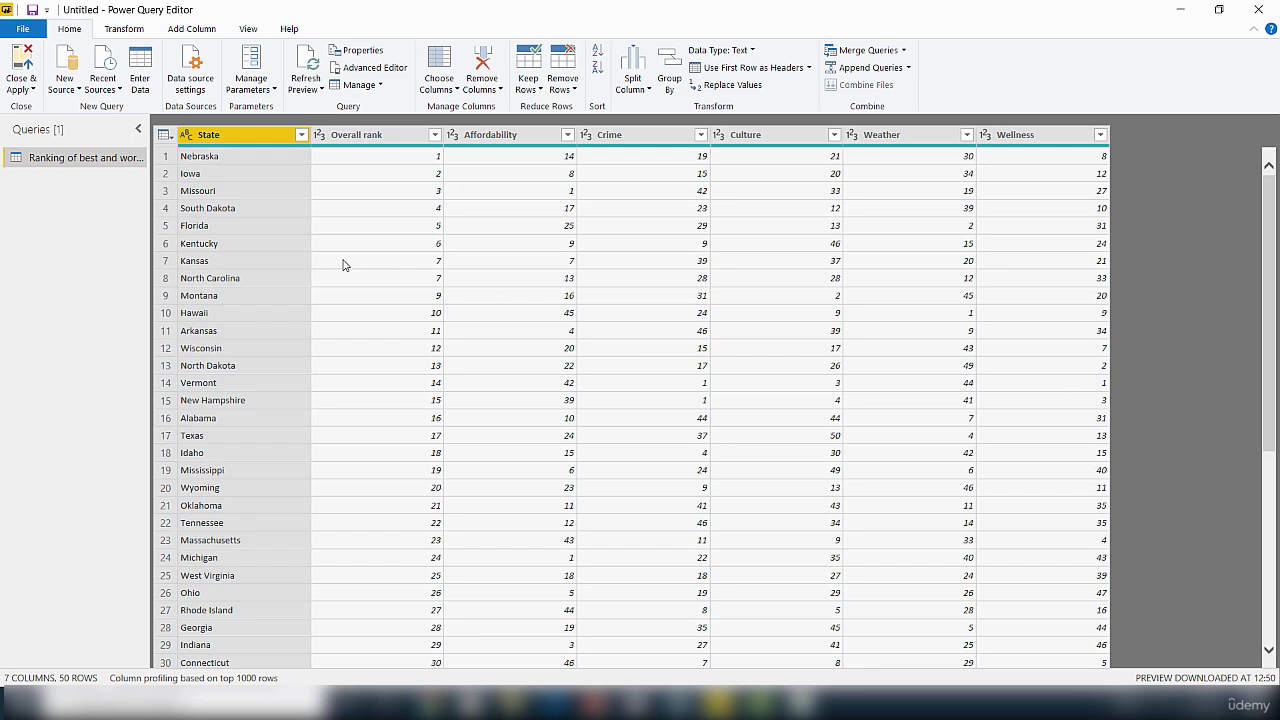
Switch to the browser and copy the URL of Wikipedia's "List of U.S. state abbreviations" page.
key(alt+Tab)
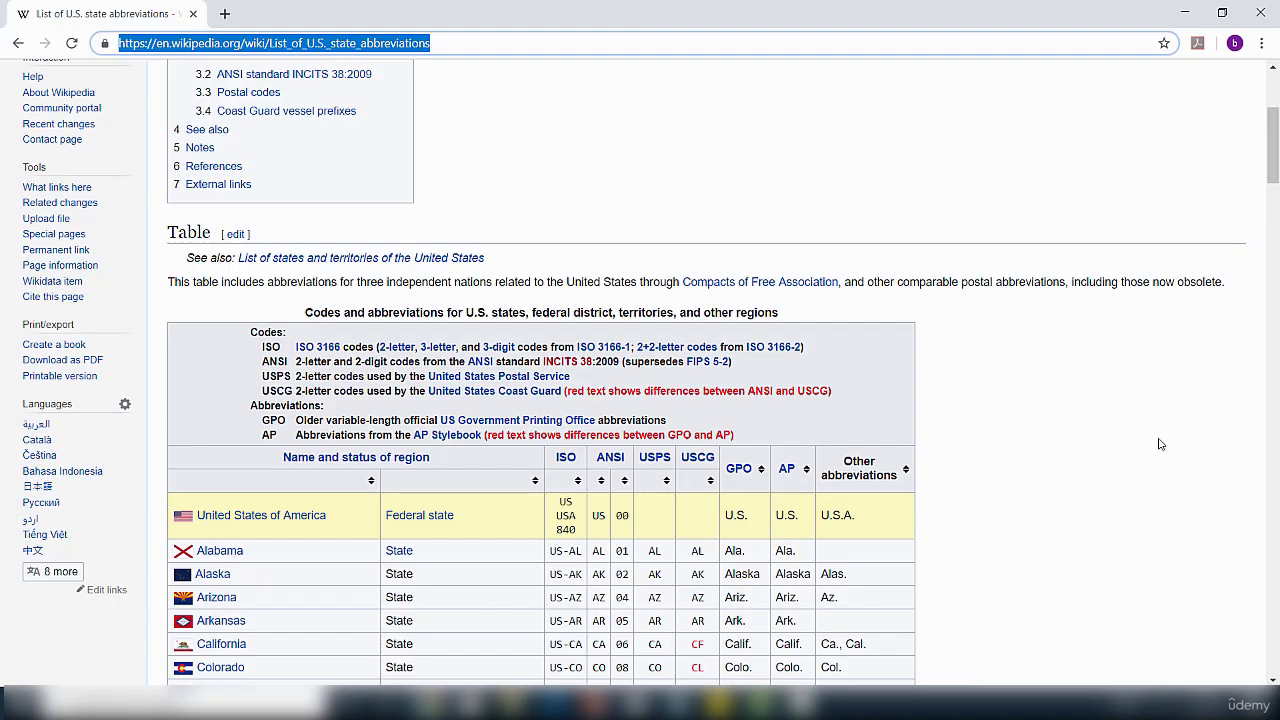
click(771, 143)
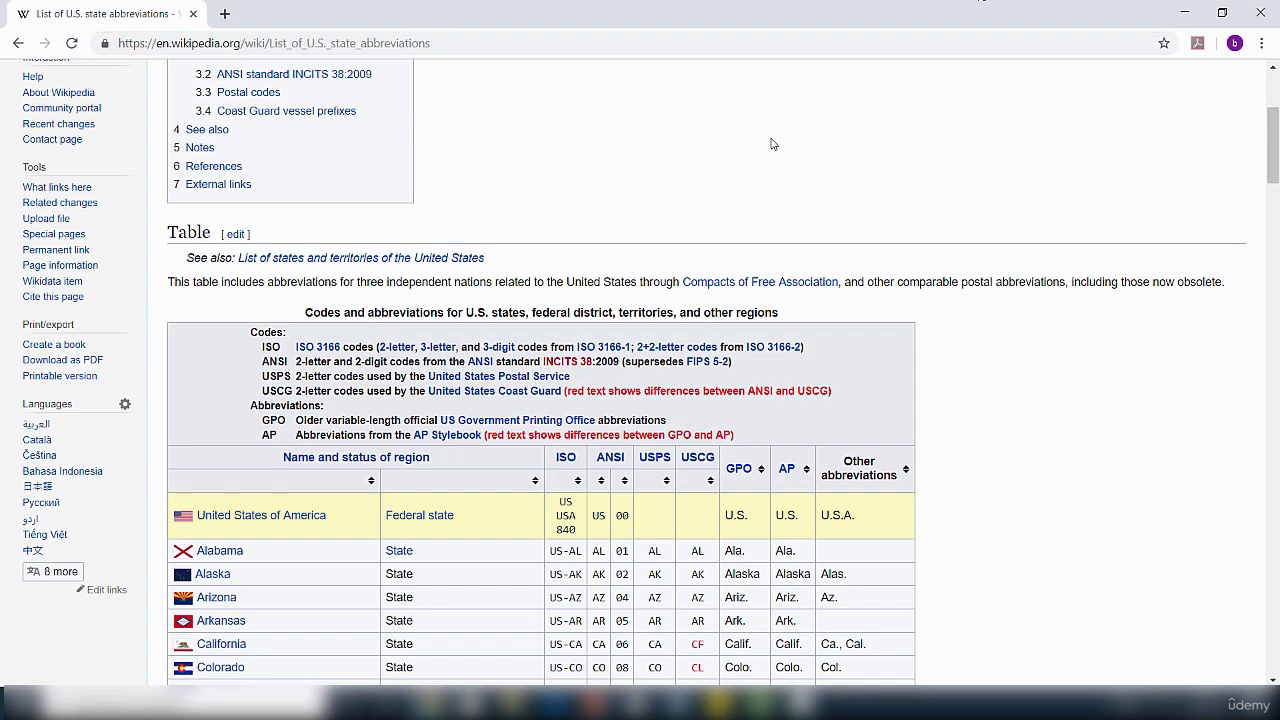
drag(1273, 143, 1277, 88)
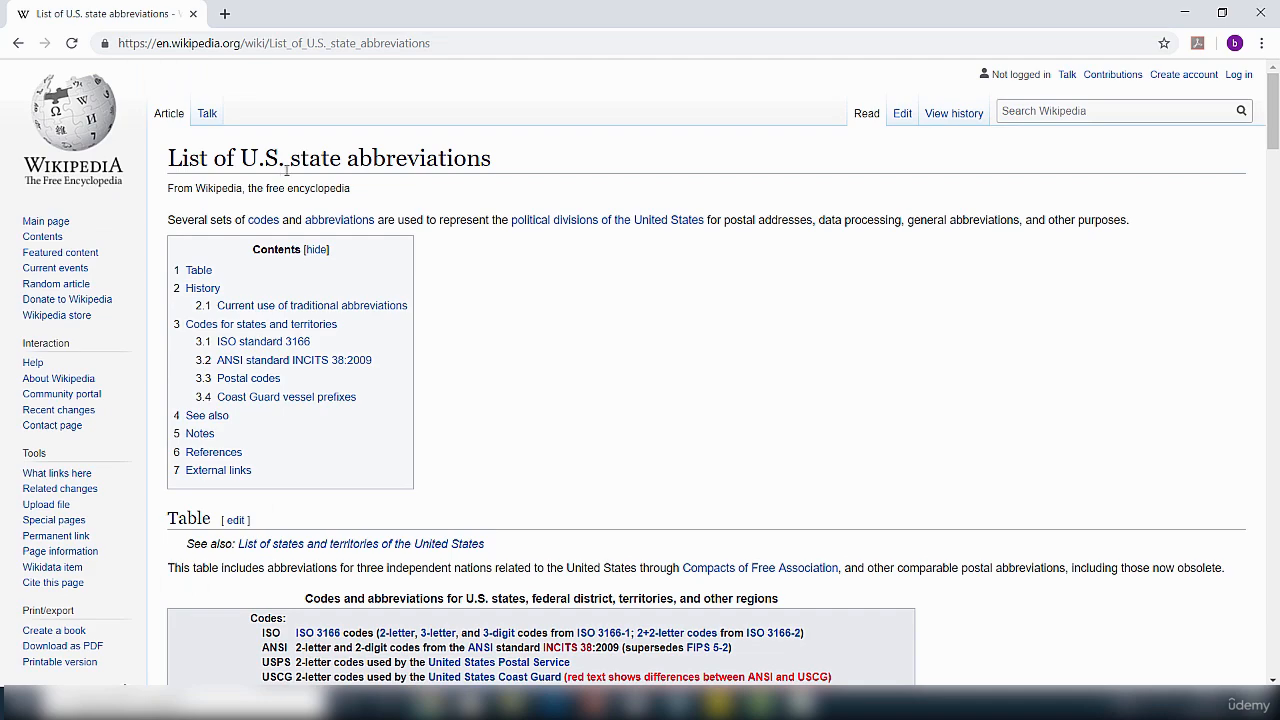
drag(1271, 127, 1277, 216)
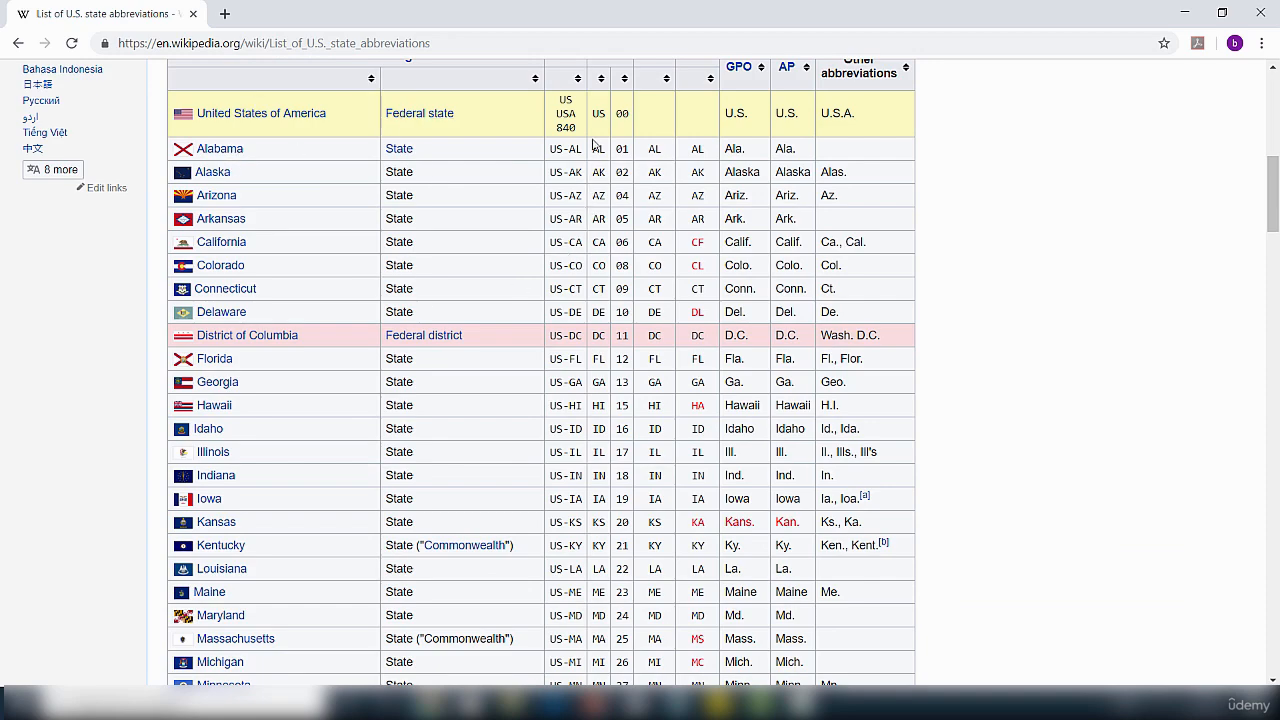
drag(1276, 189, 1277, 119)
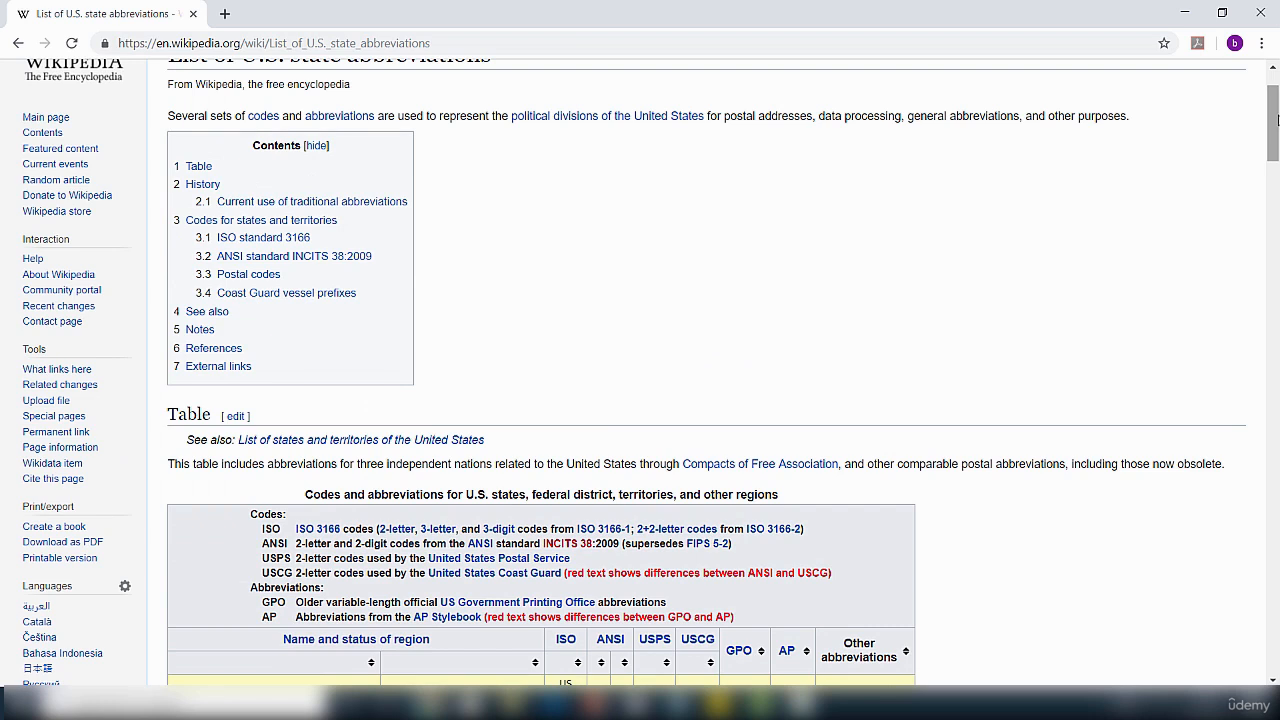
click(466, 45)
right_click(466, 44)
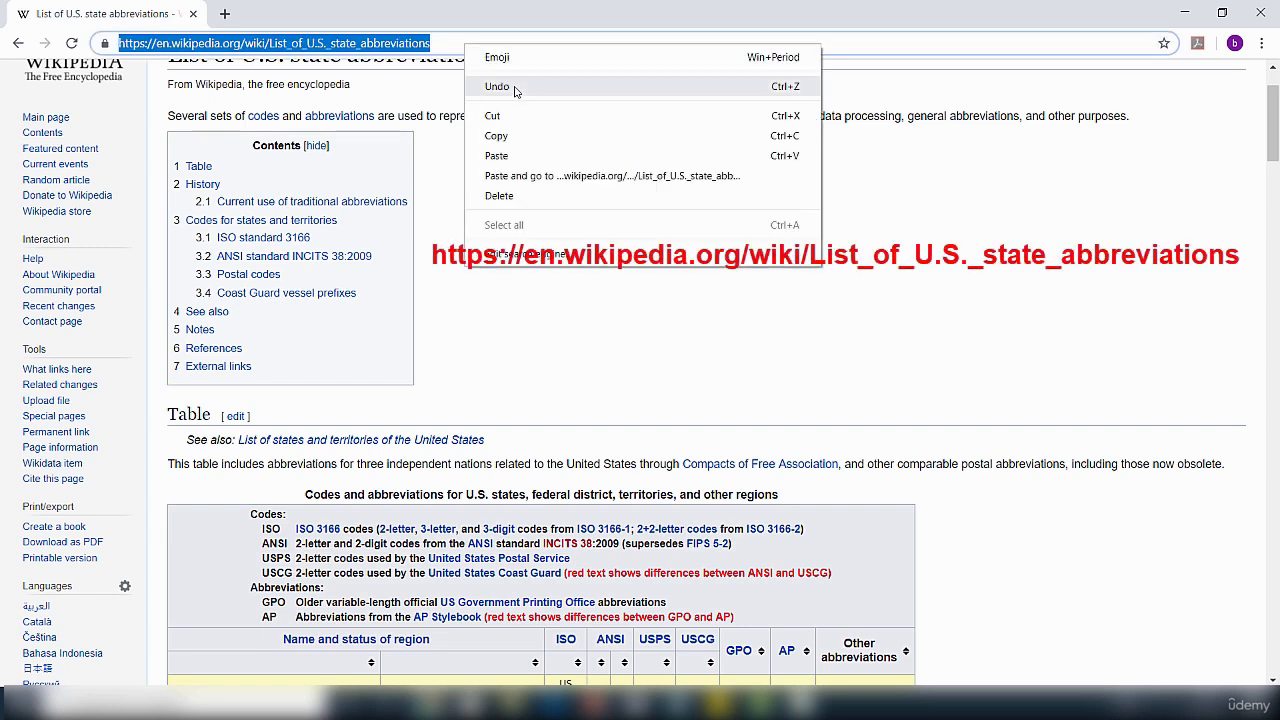
click(506, 134)
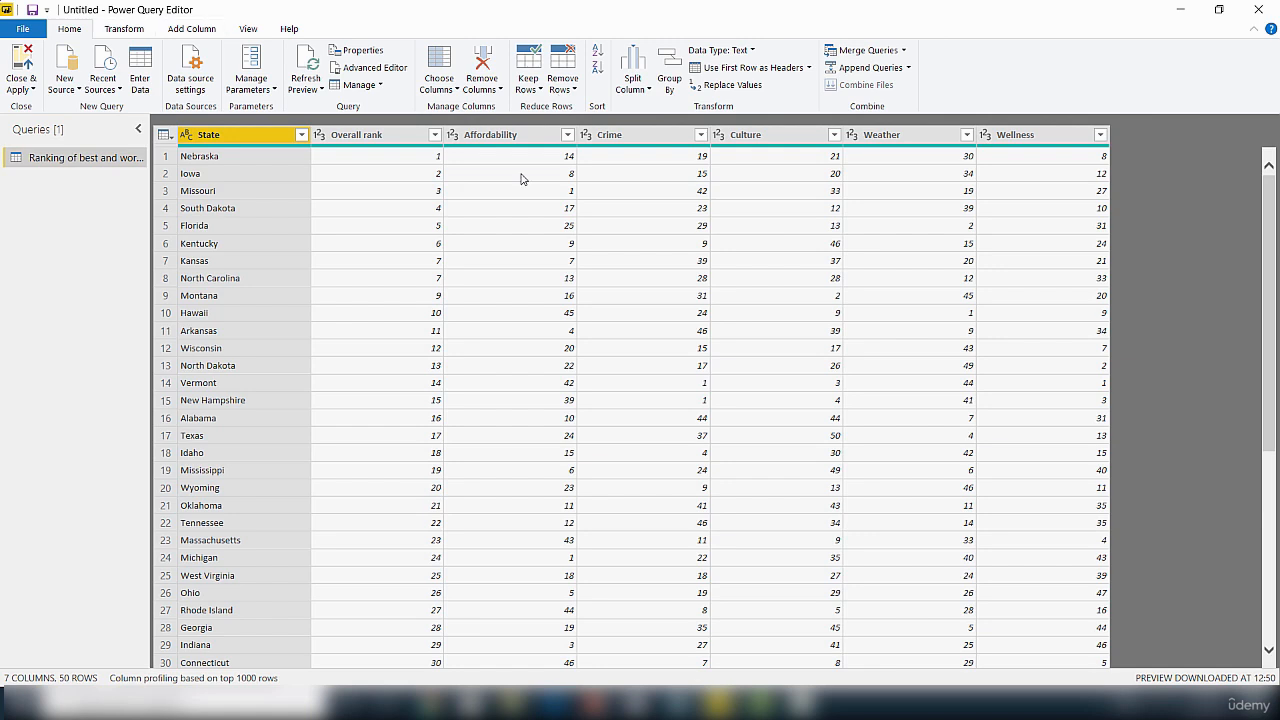
click(79, 90)
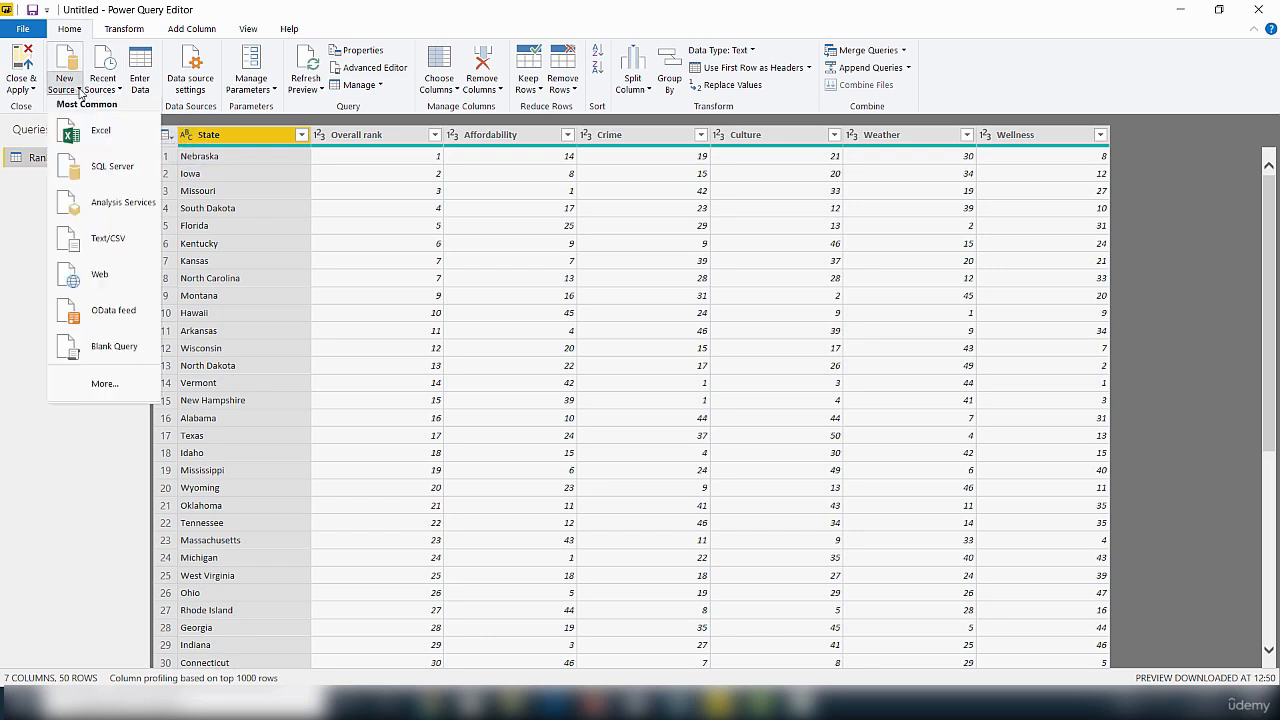
click(113, 281)
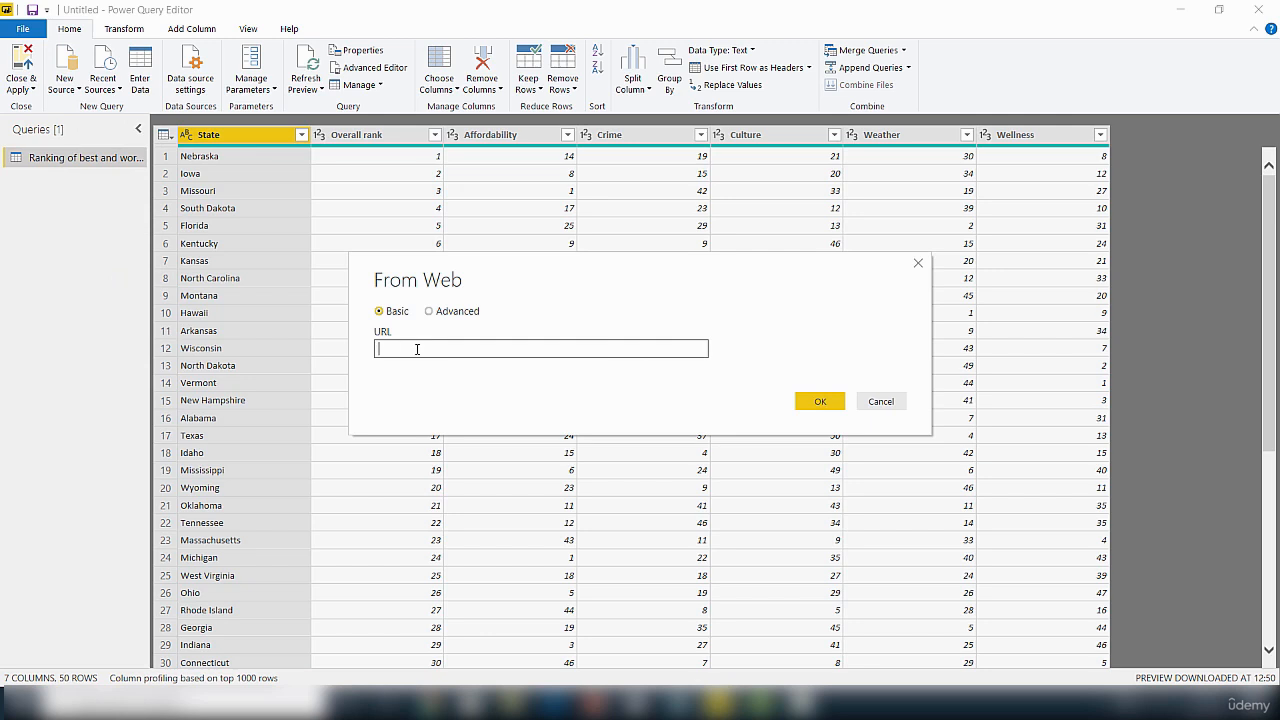
right_click(417, 349)
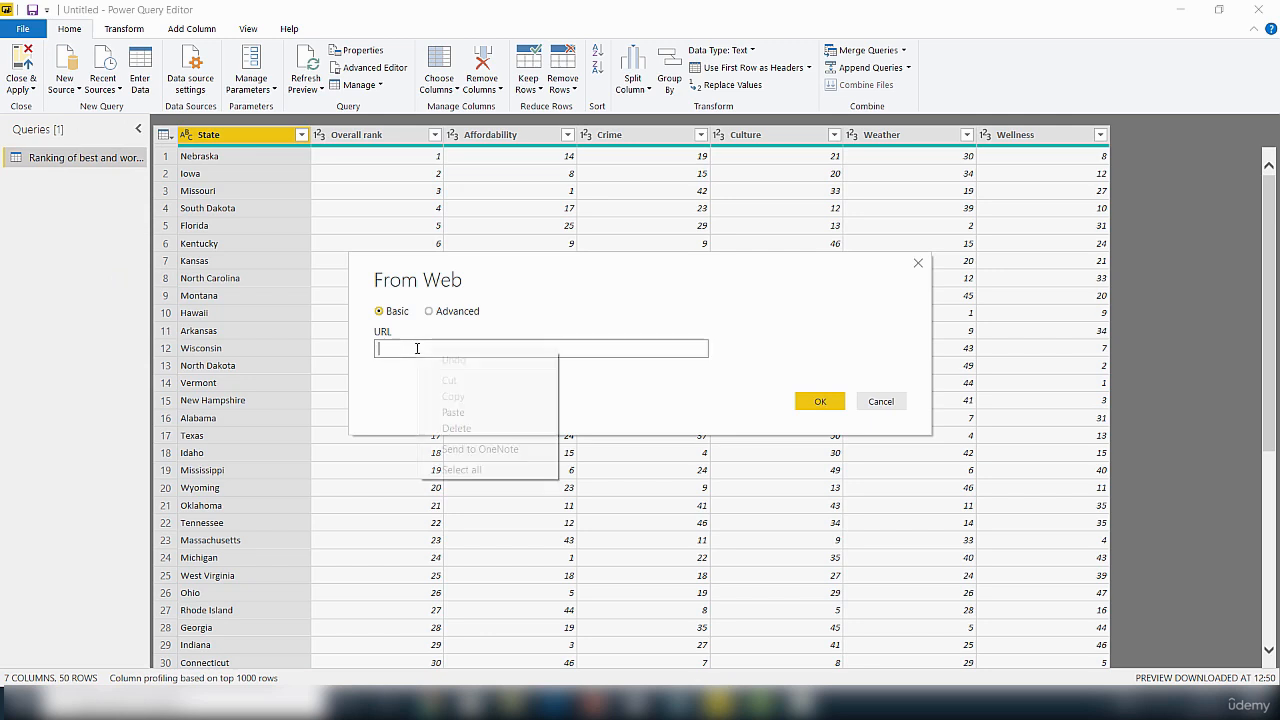
click(453, 414)
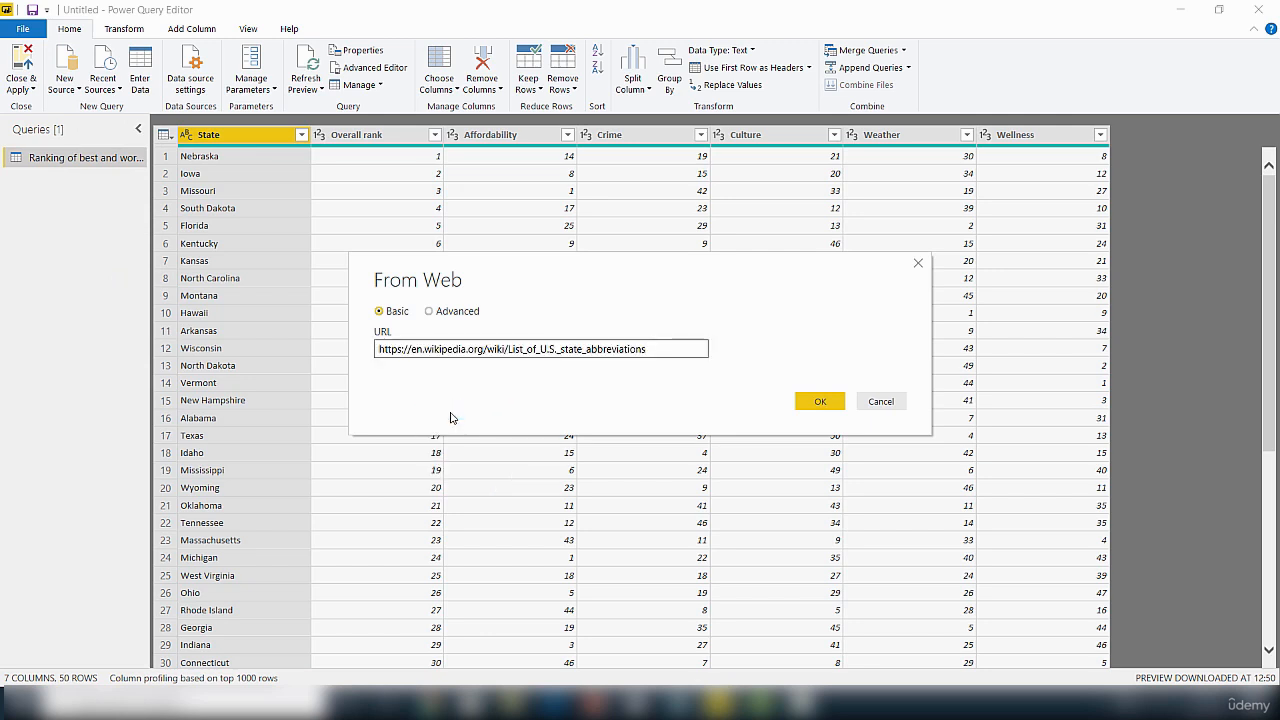
click(819, 408)
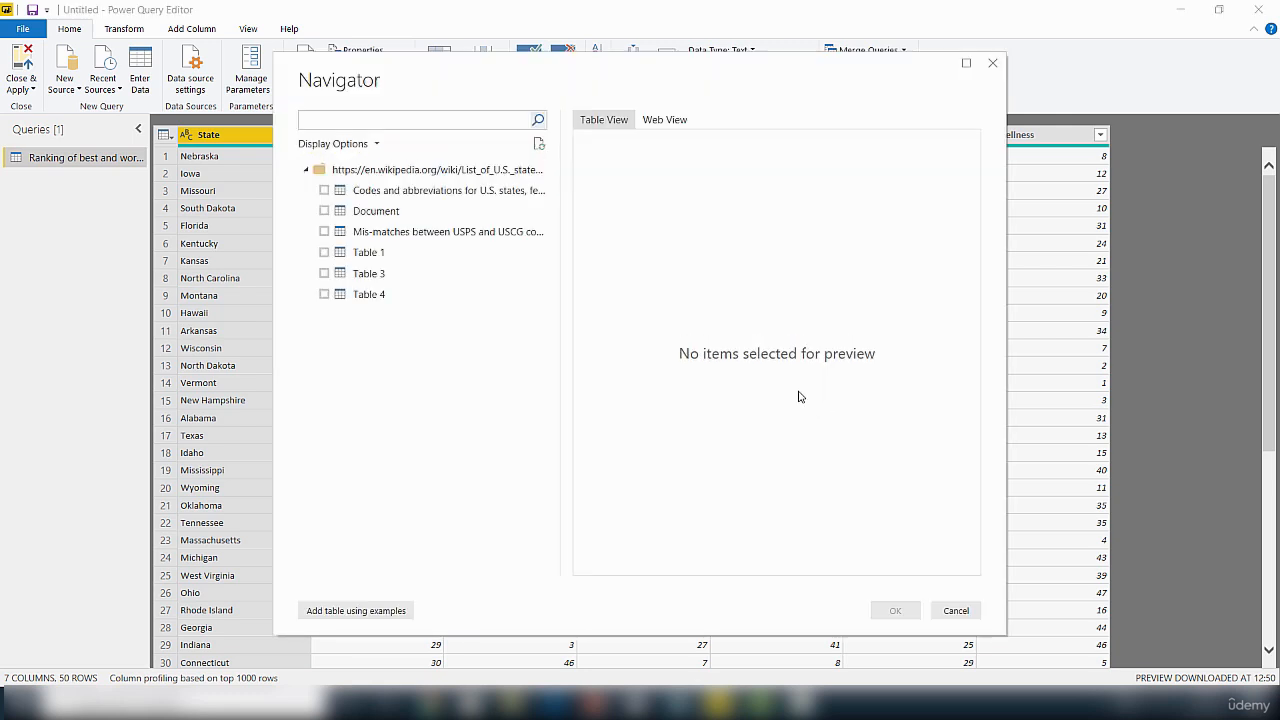
Load the "Codes and abbreviations for U.S. states" table from the web source as a new query.
drag(507, 87, 489, 126)
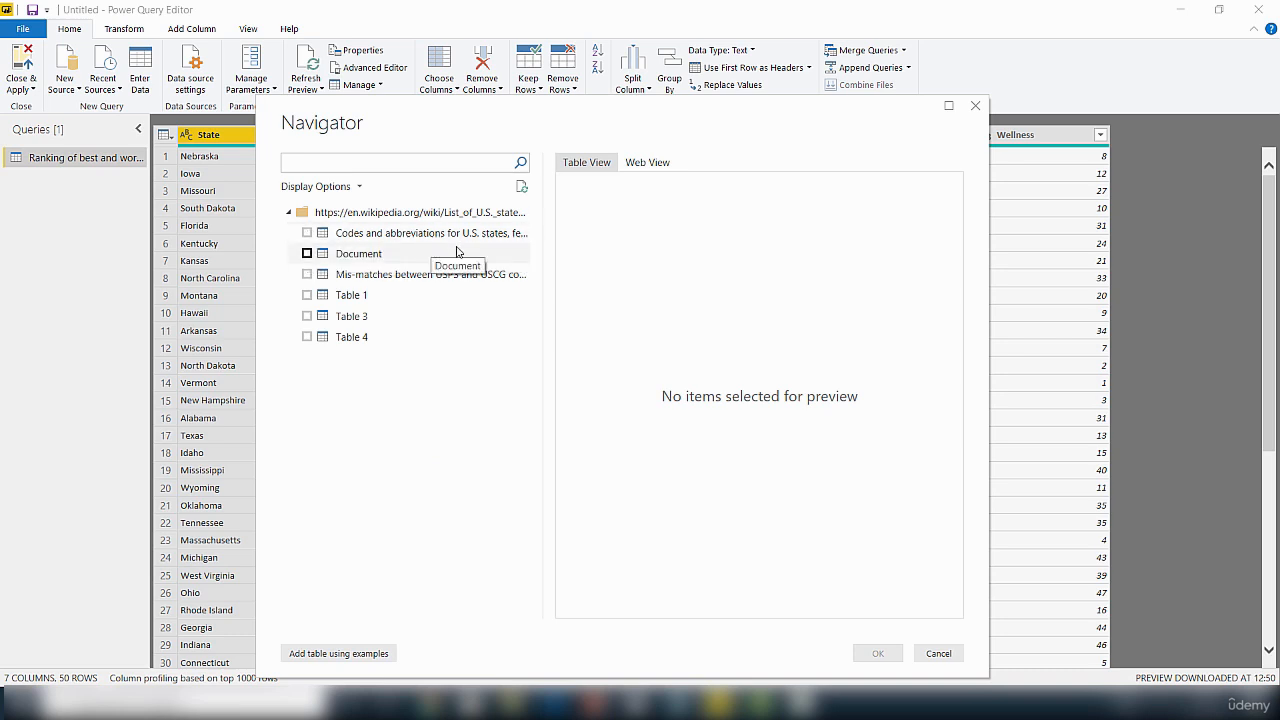
click(307, 232)
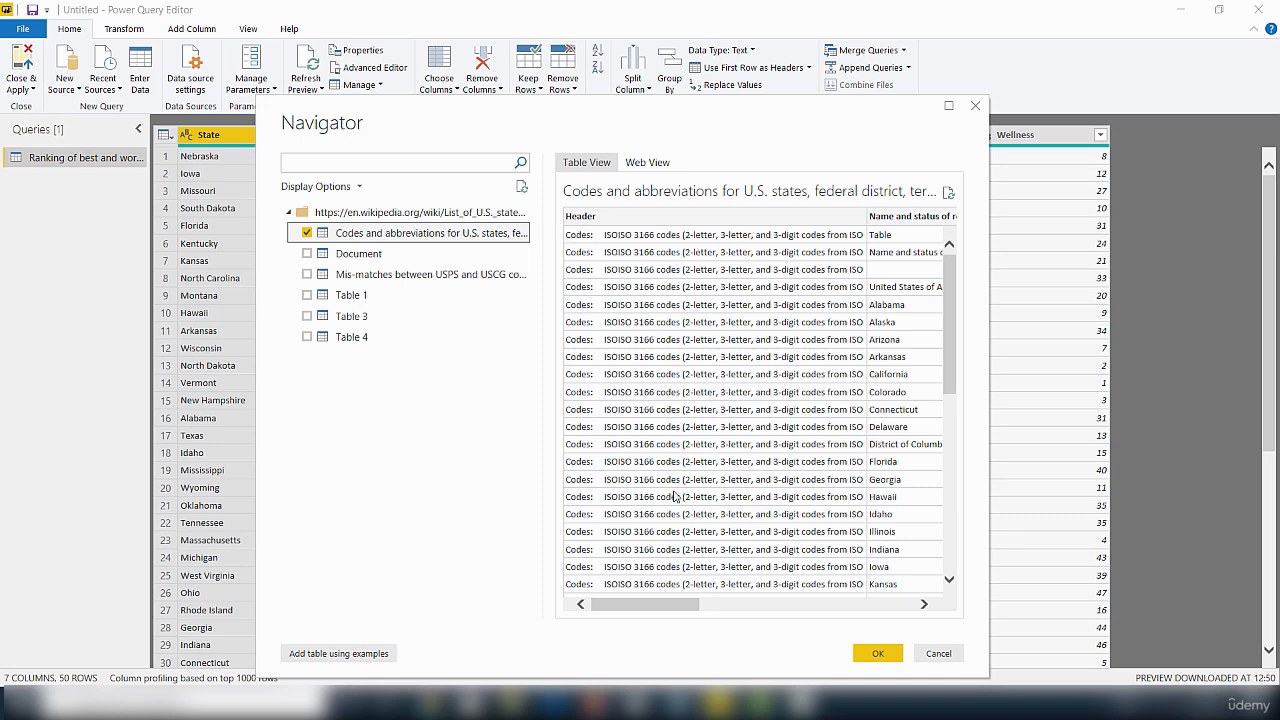
click(878, 654)
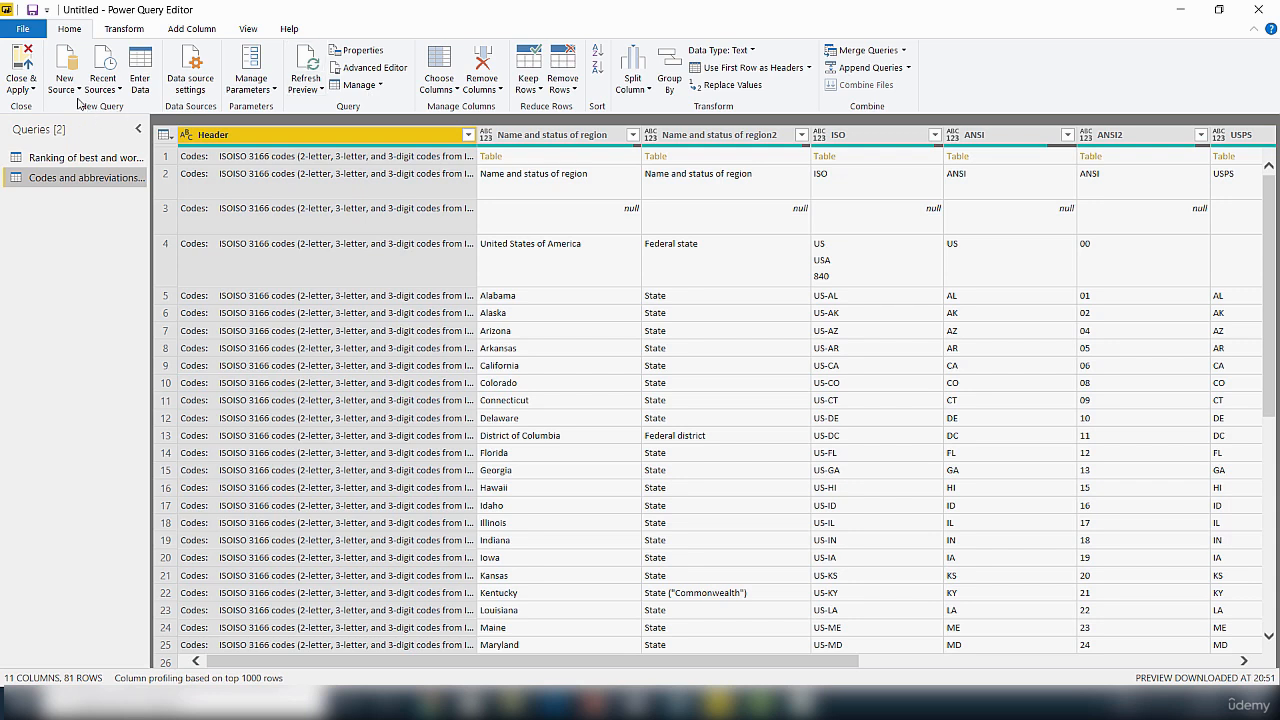
Remove the top 3 rows from the Codes and abbreviations query.
click(575, 92)
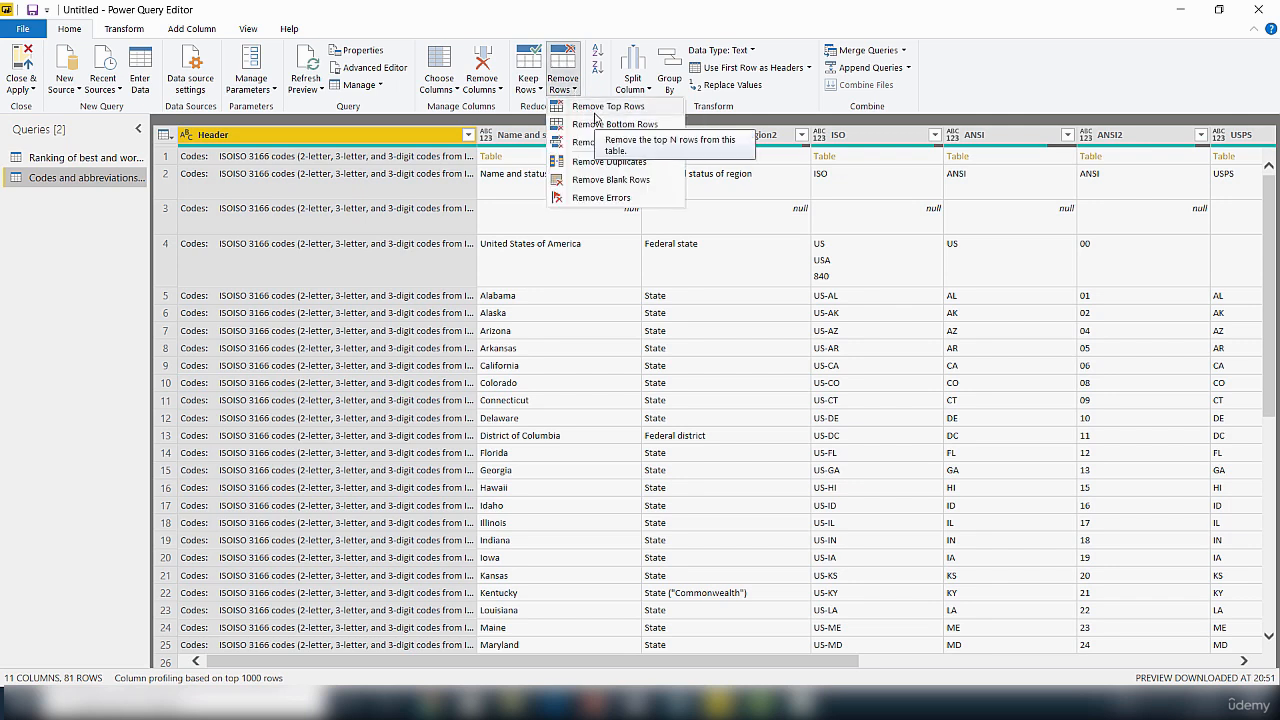
click(597, 107)
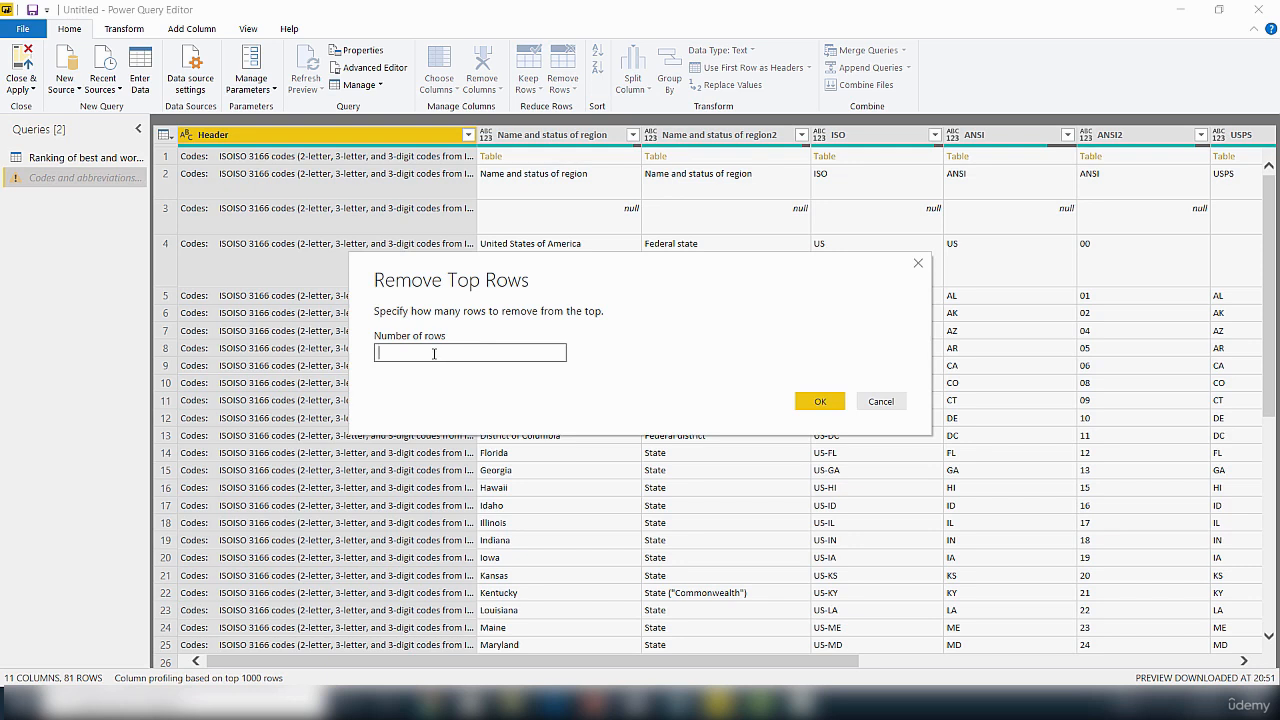
text(3)
click(828, 404)
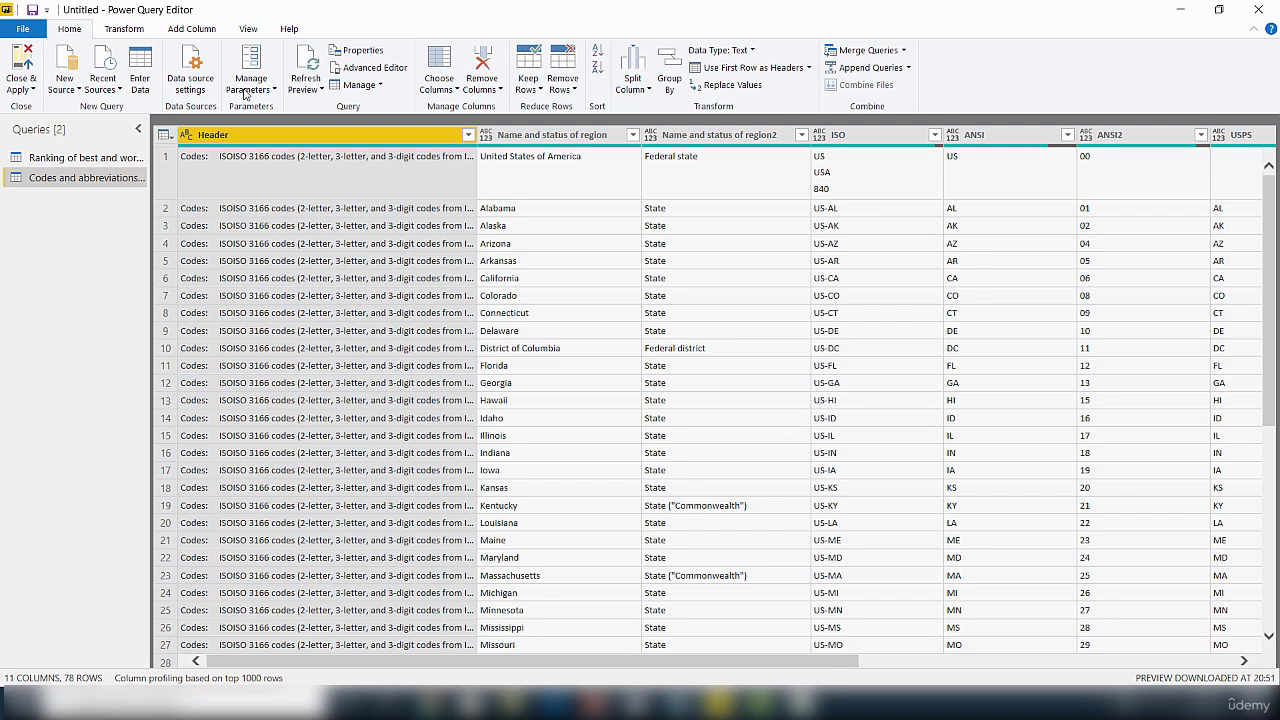
Remove the bottom 26 rows from the Codes and abbreviations query.
click(576, 92)
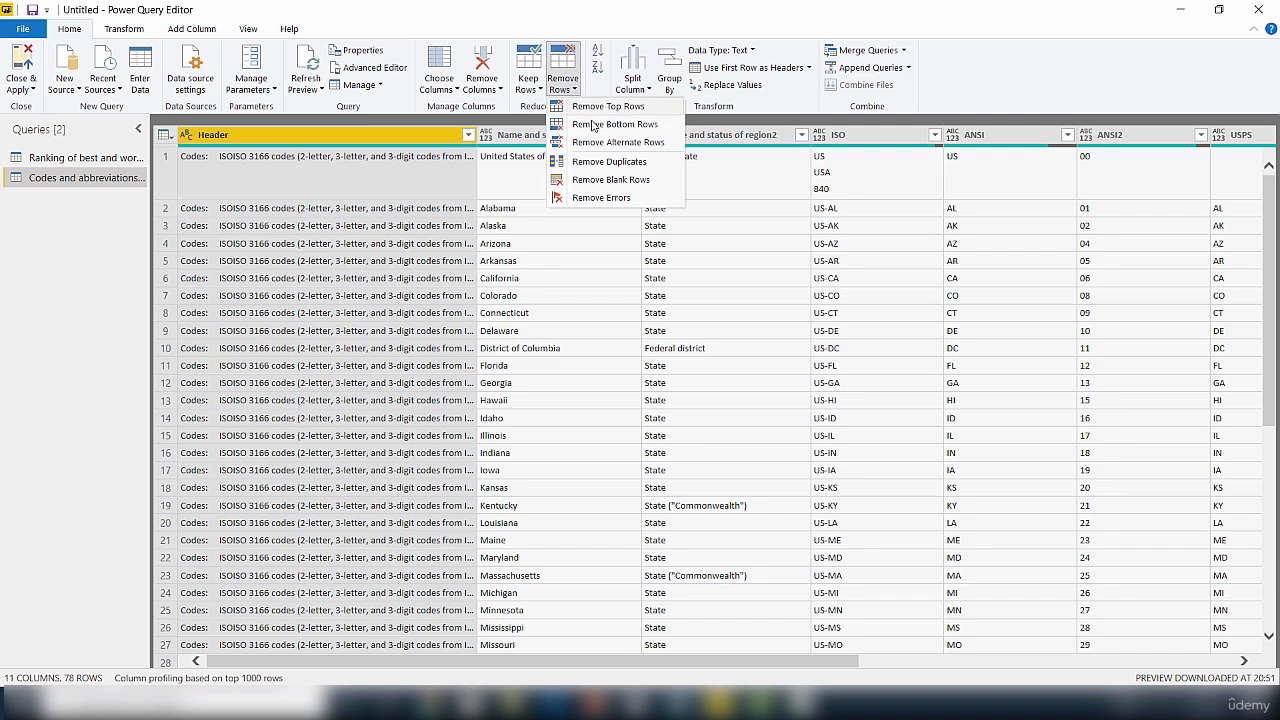
click(597, 125)
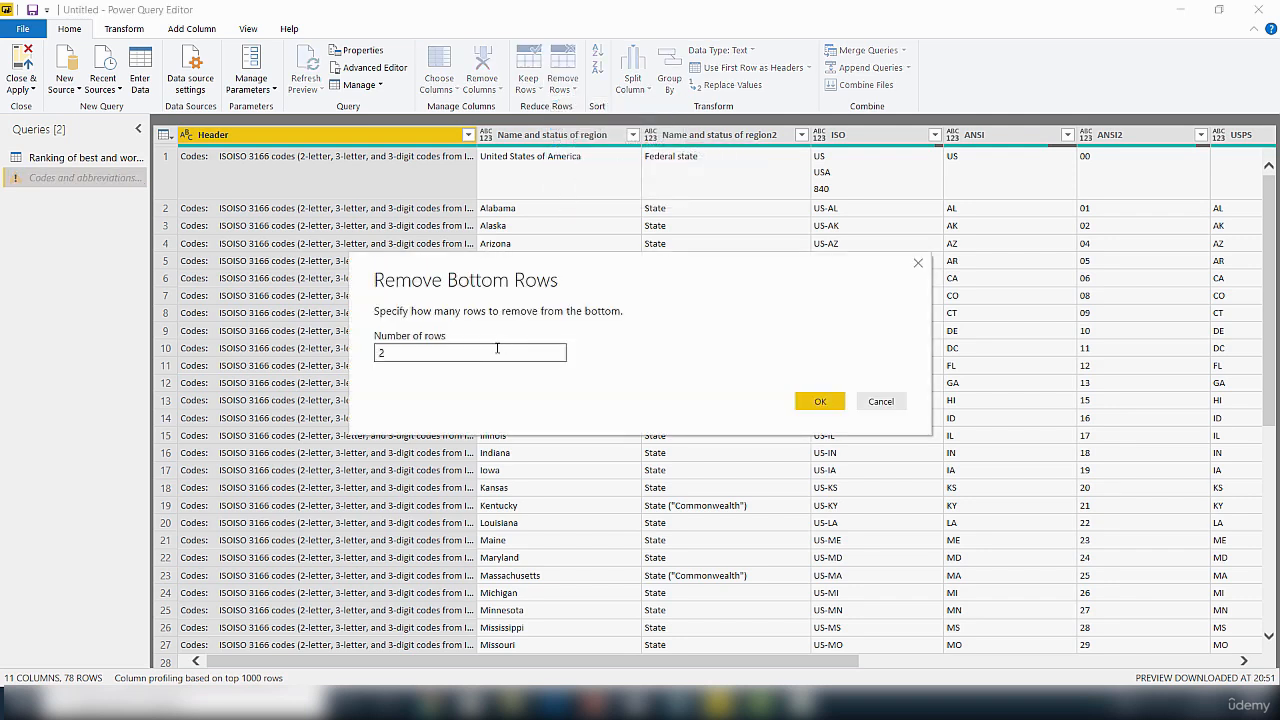
click(820, 401)
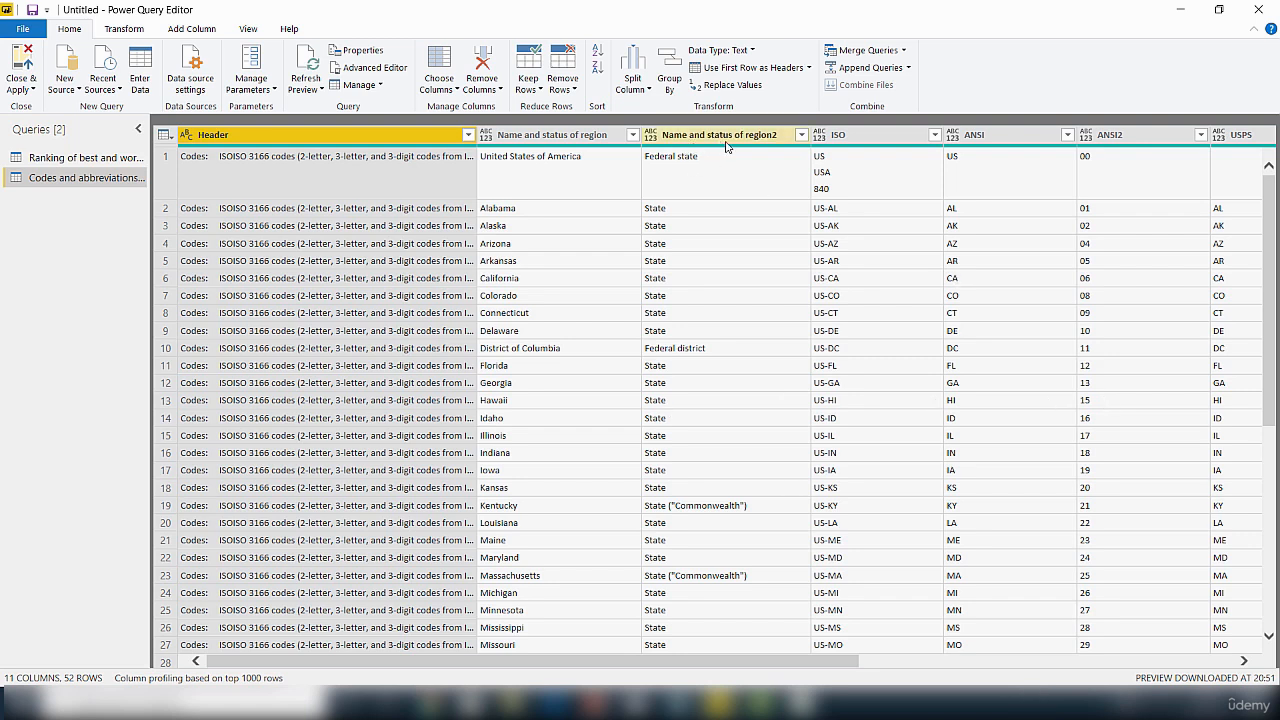
Filter the "Name and status of region2" column to exclude Federal district.
click(801, 135)
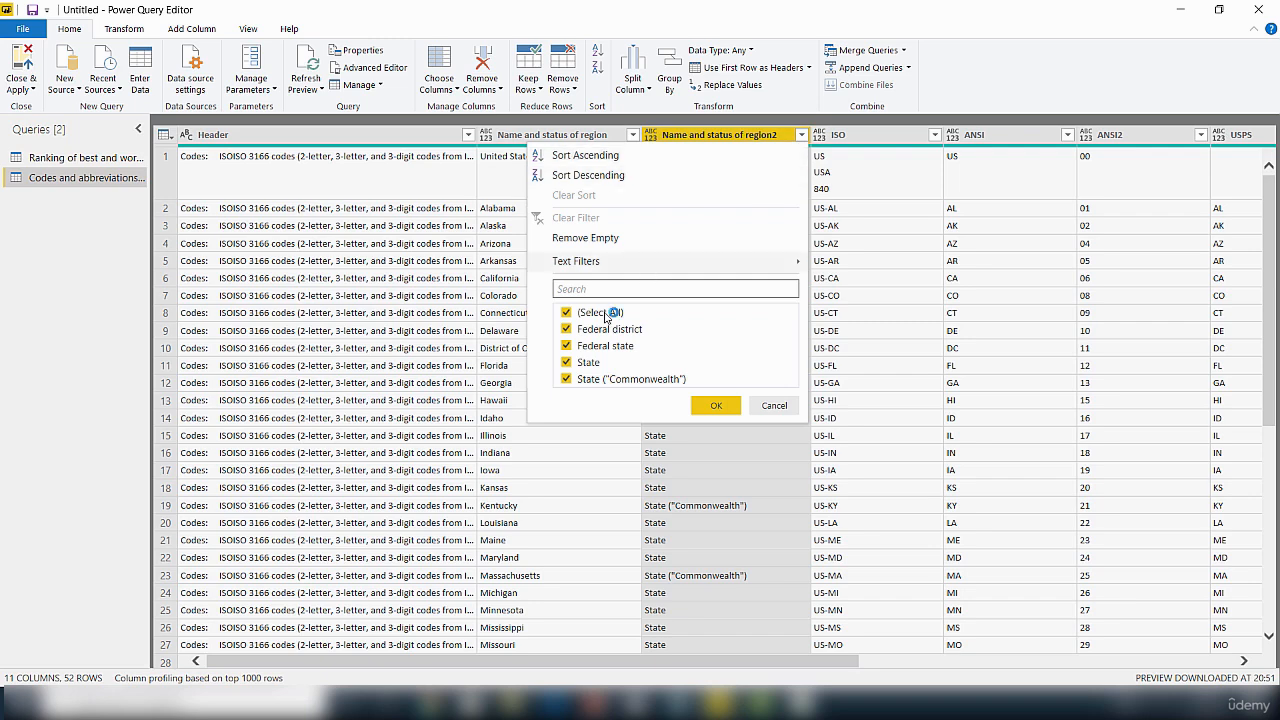
click(567, 332)
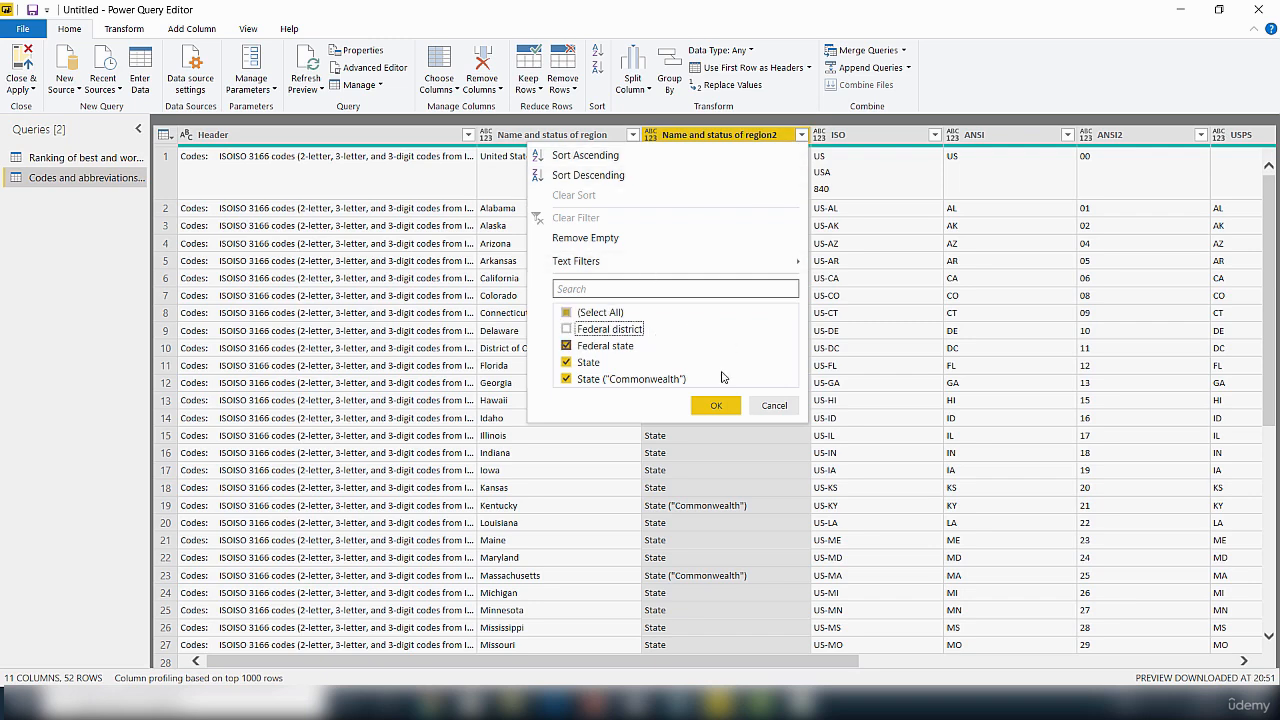
click(717, 406)
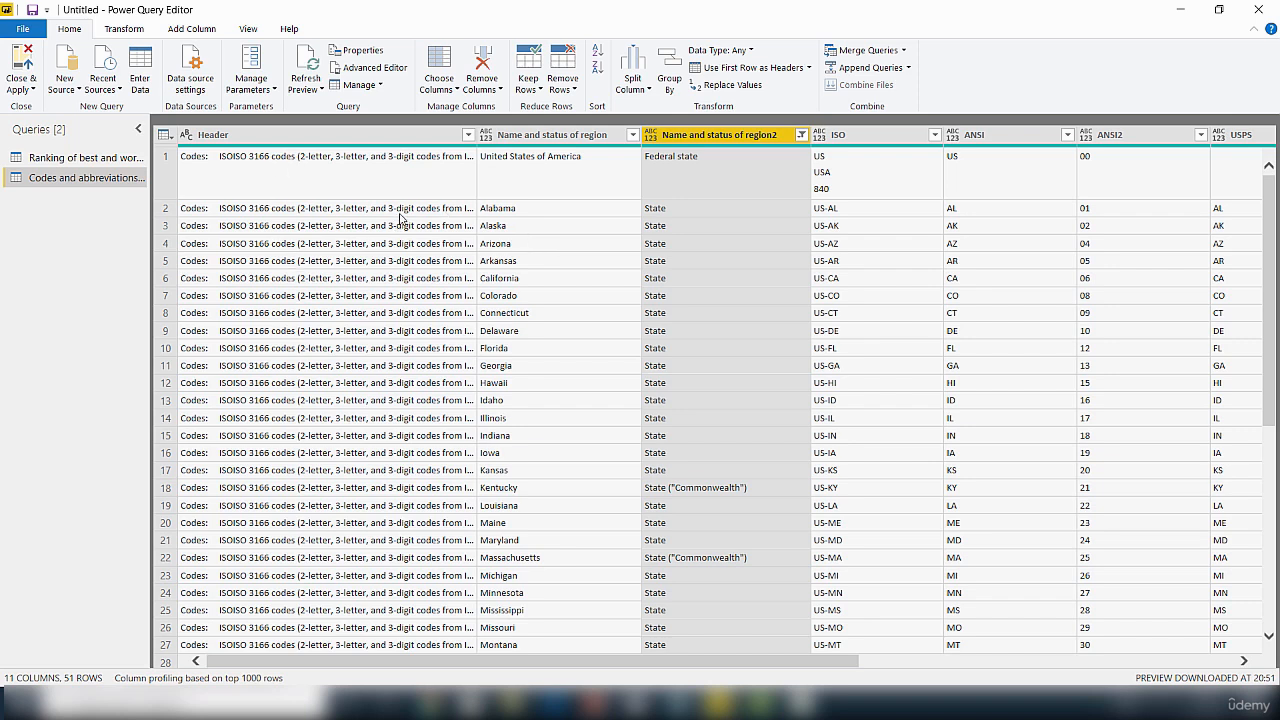
click(320, 135)
click(528, 136)
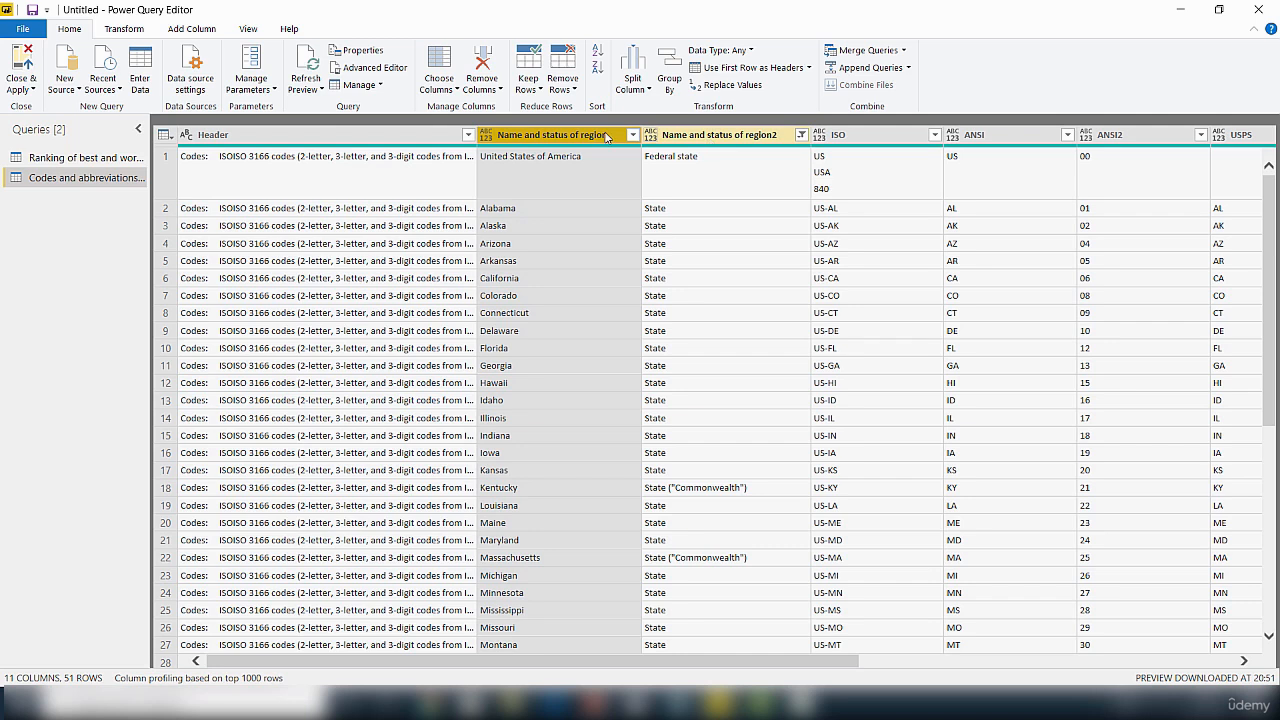
click(708, 138)
click(822, 138)
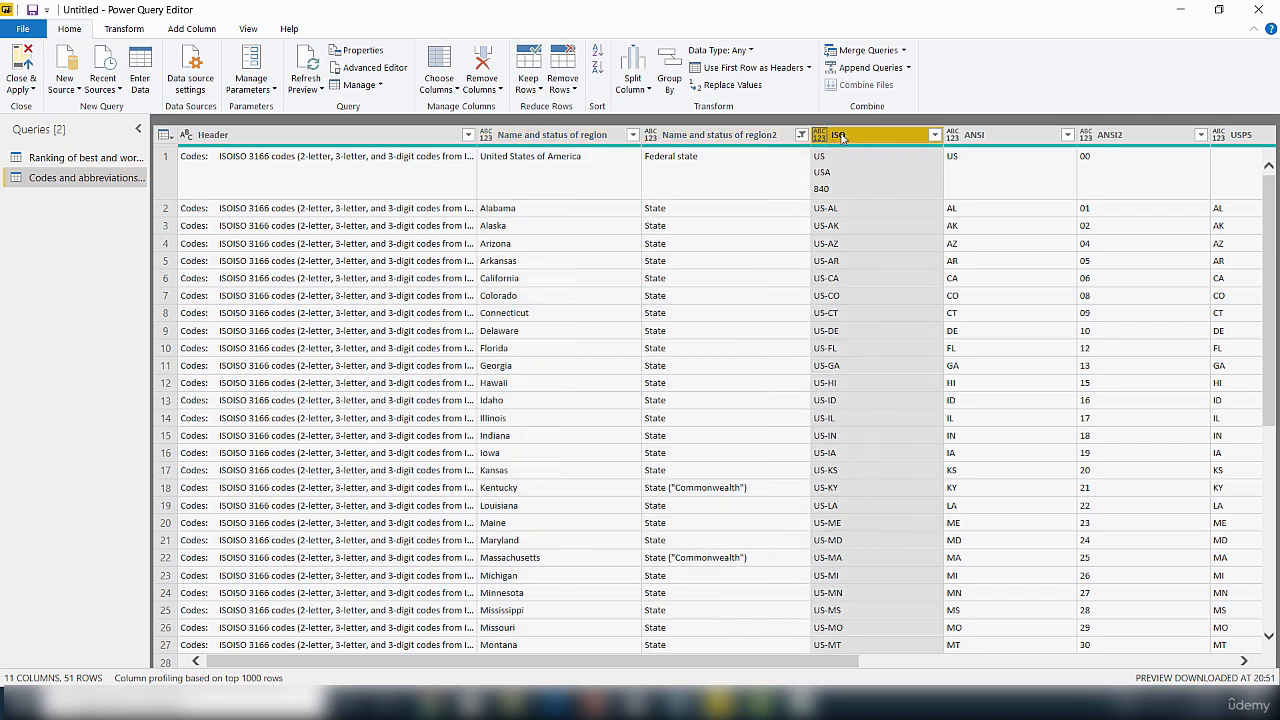
click(974, 137)
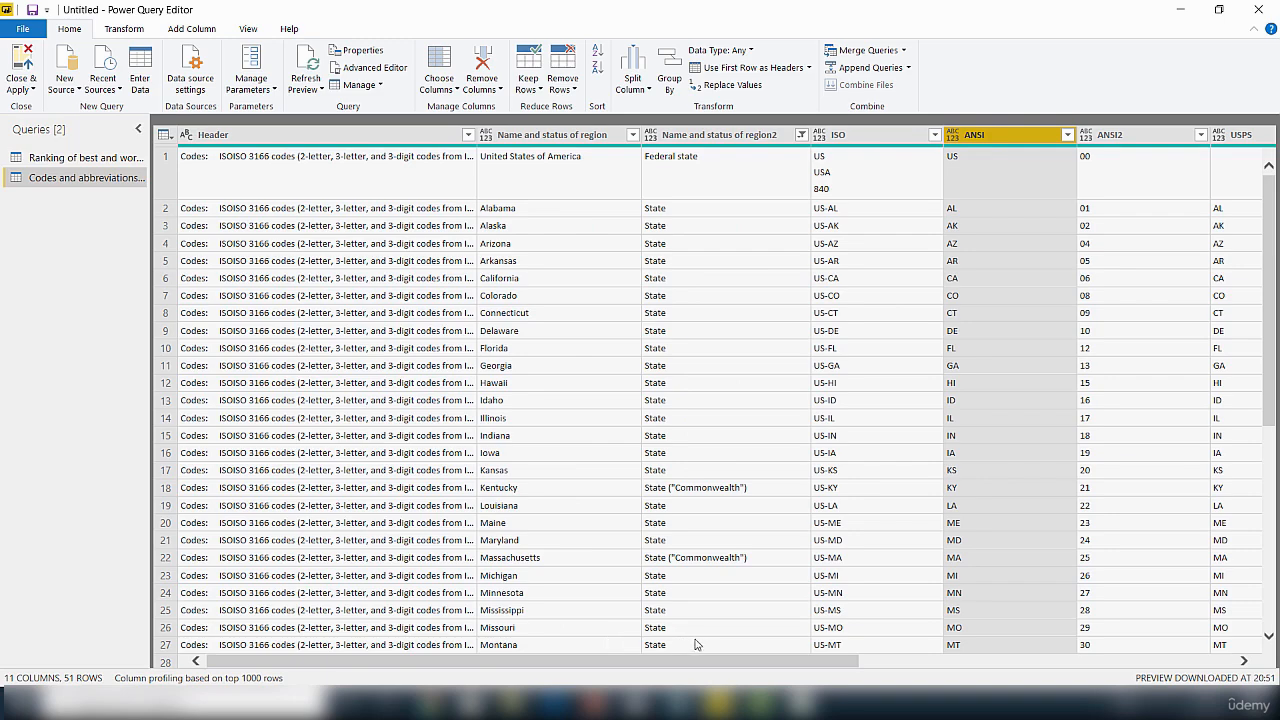
mouse_move(700, 662)
mouse_down()
mouse_move(1163, 620)
mouse_move(994, 681)
mouse_move(605, 685)
mouse_up()
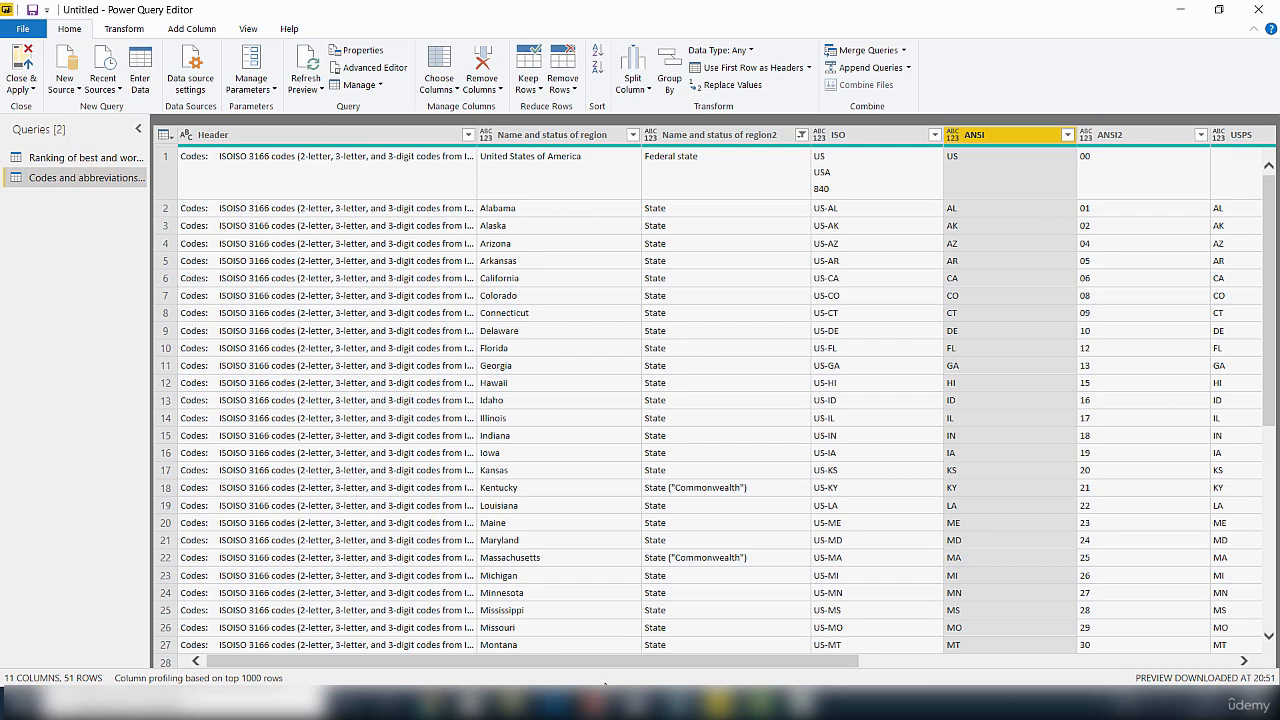
Remove the Header, Name and status of region2, ISO, ANSI2, USPS, USCG, GPO, AP and Other abbreviations columns from the Codes and abbreviations query.
click(244, 138)
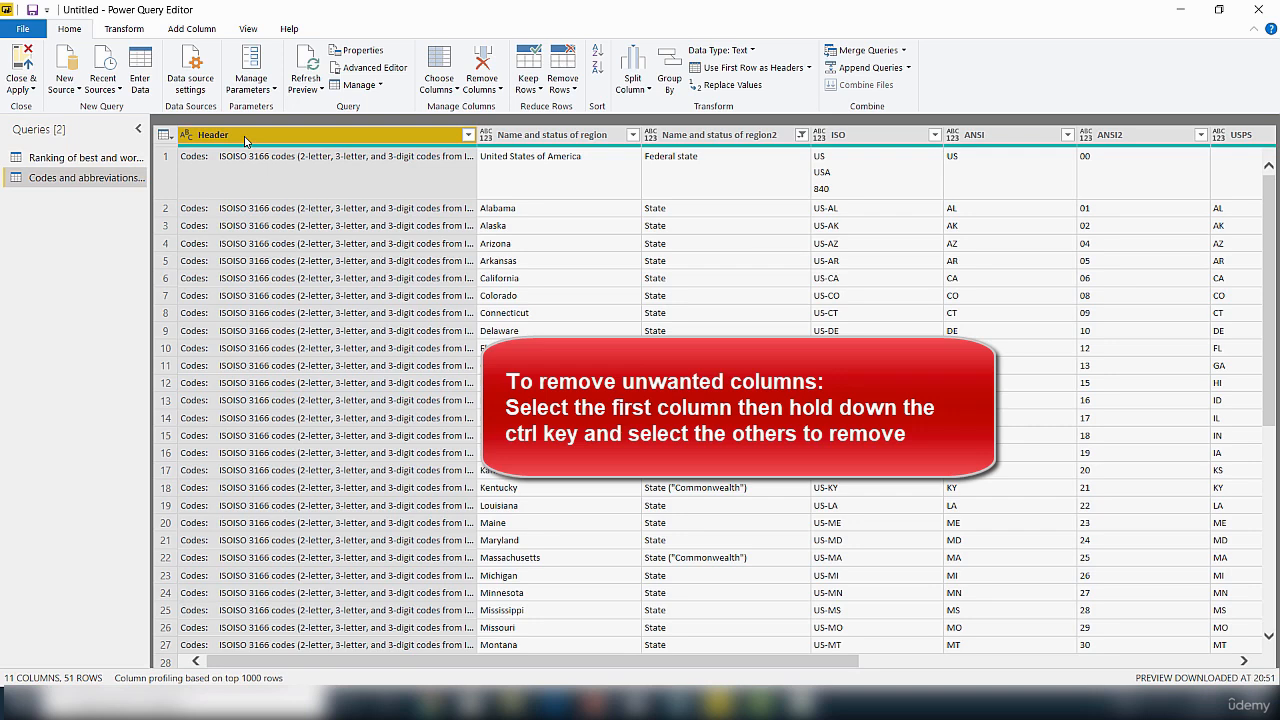
ctrl+click(713, 140)
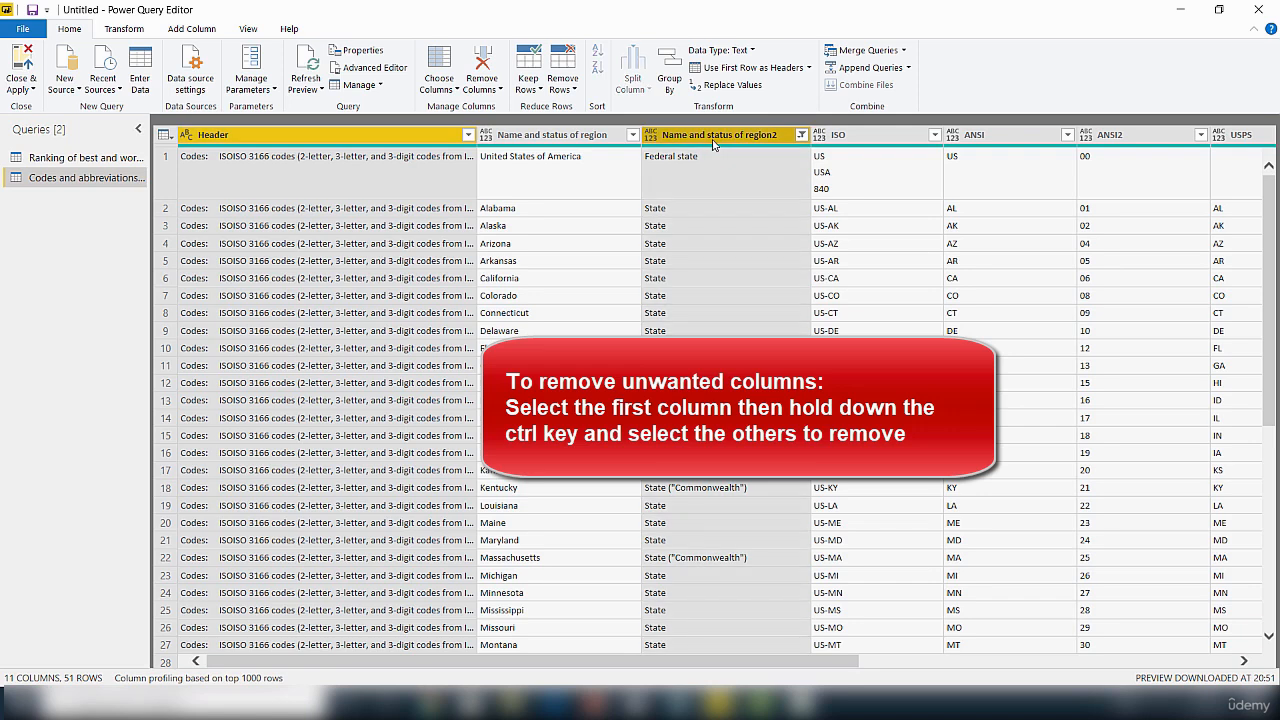
ctrl+click(869, 142)
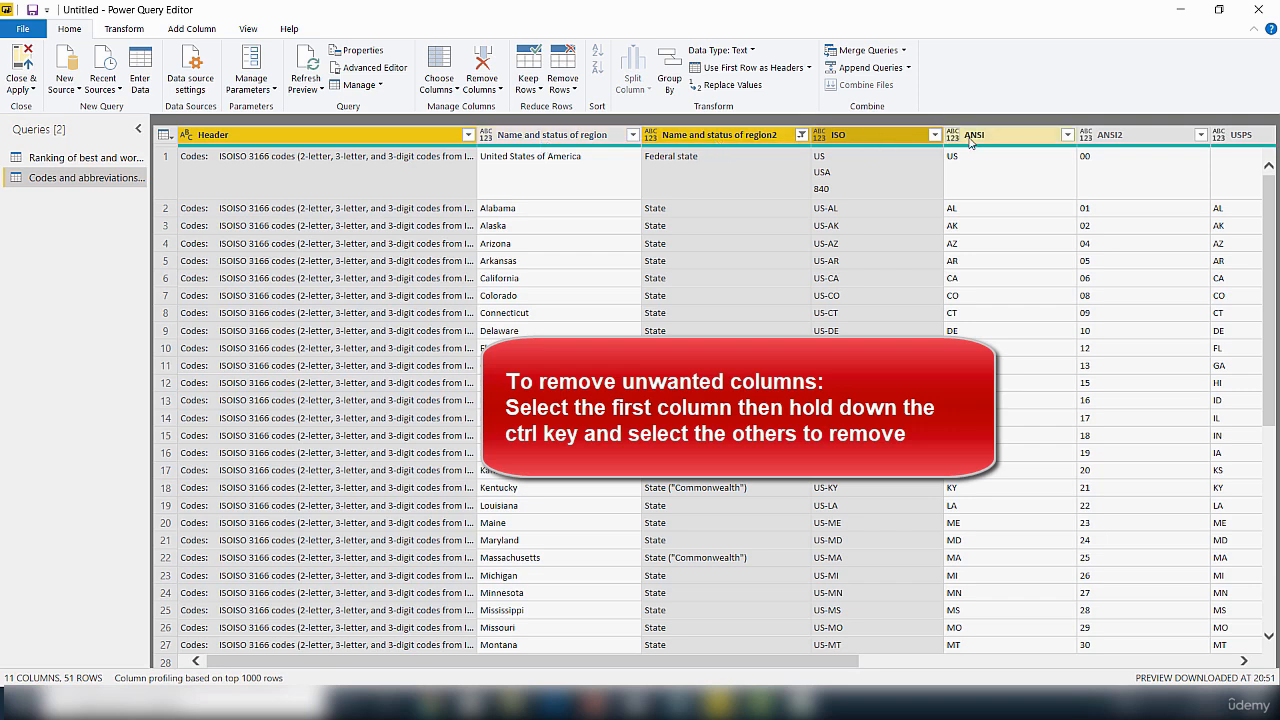
ctrl+click(1108, 139)
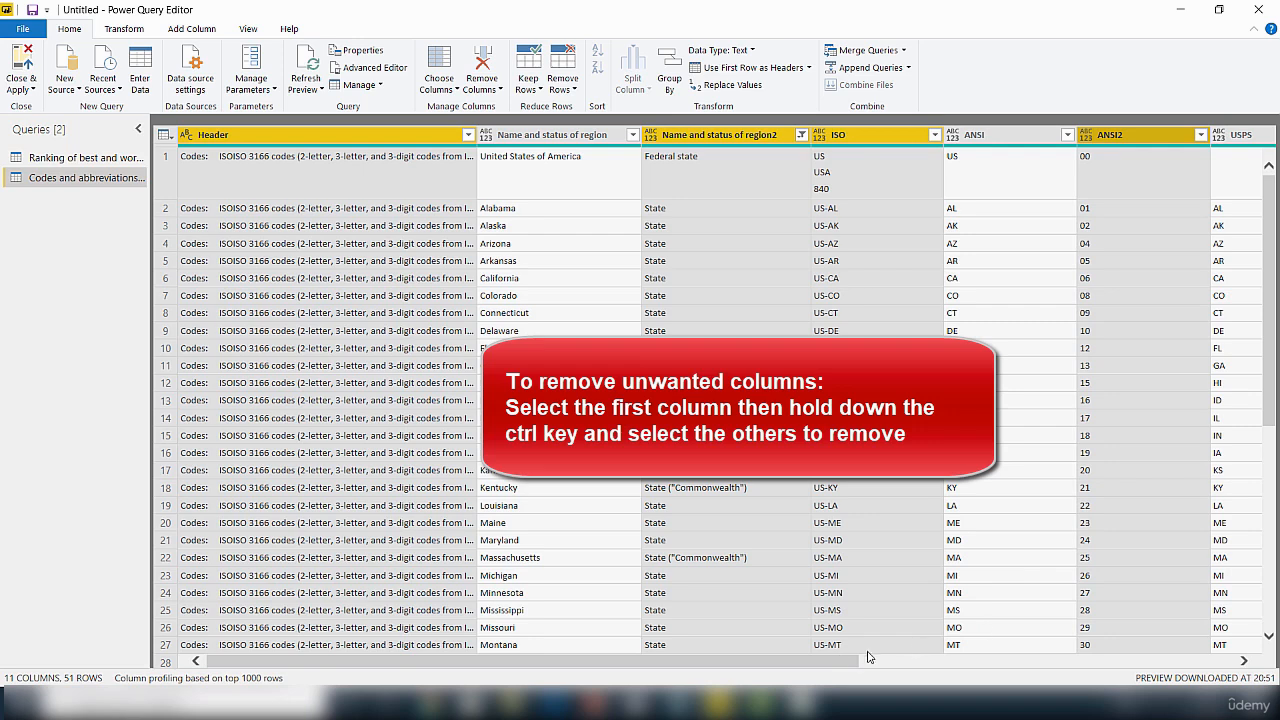
drag(854, 663, 1071, 664)
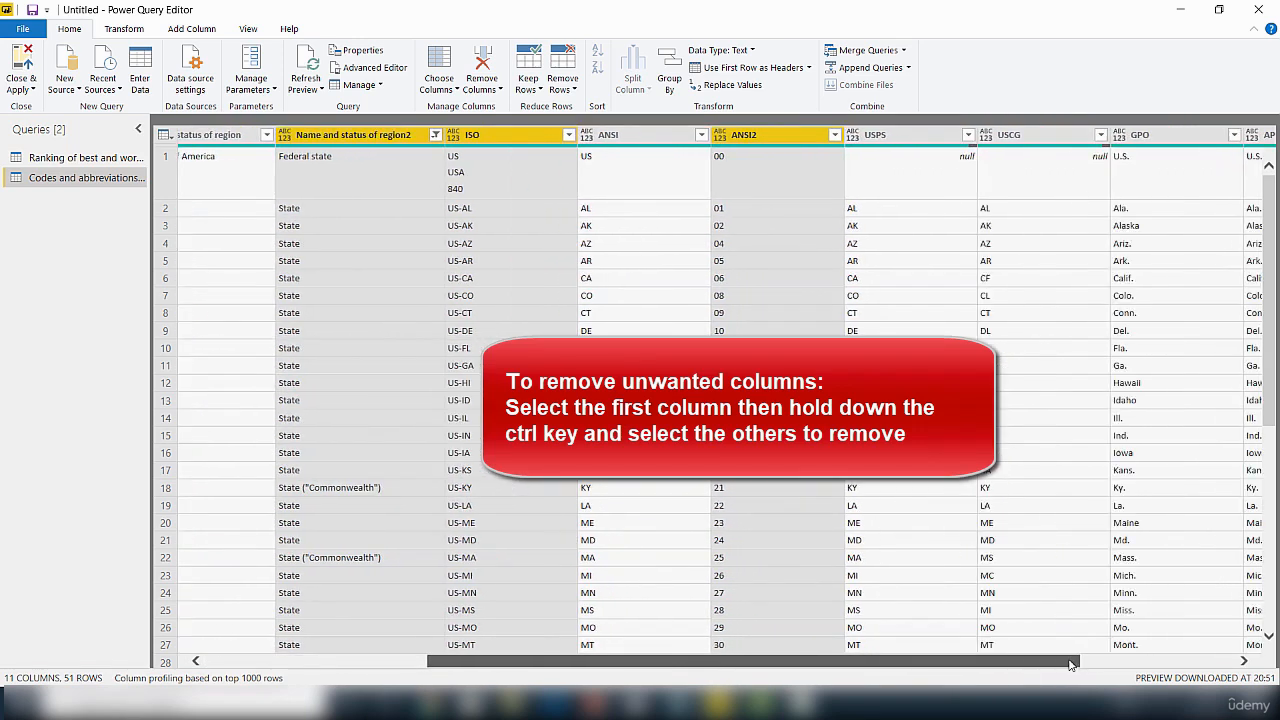
ctrl+click(893, 142)
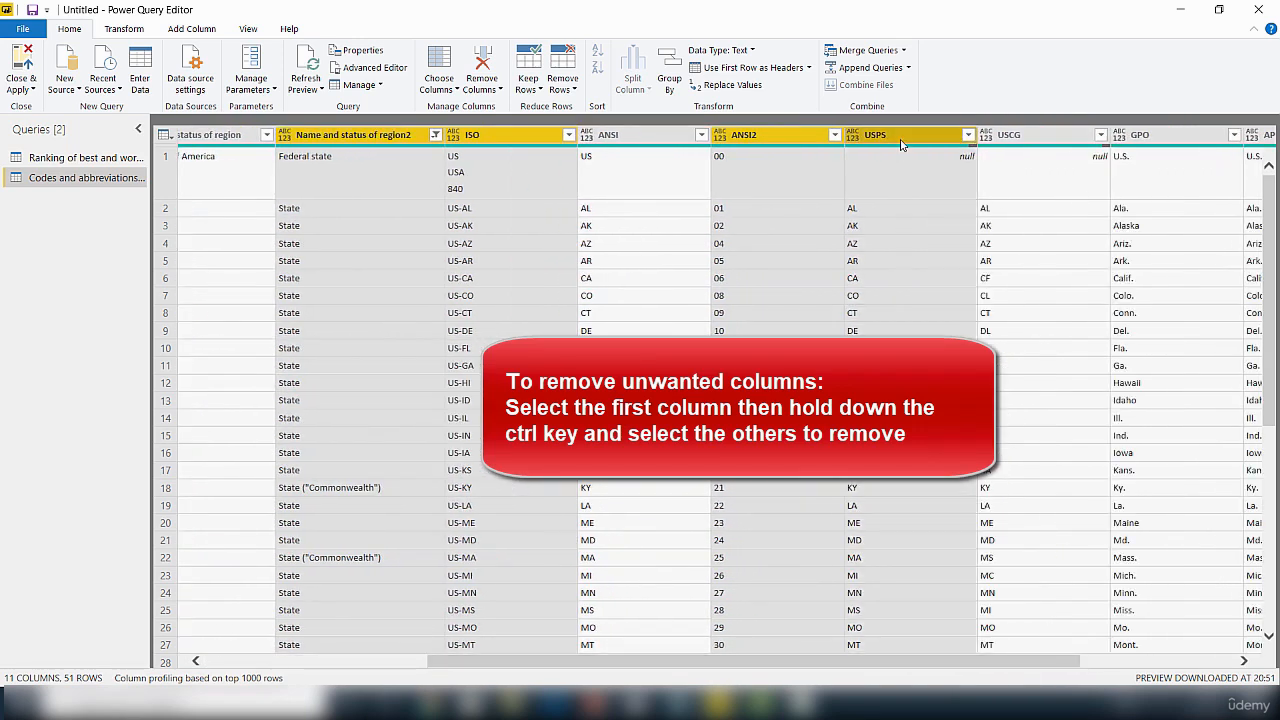
ctrl+click(1022, 140)
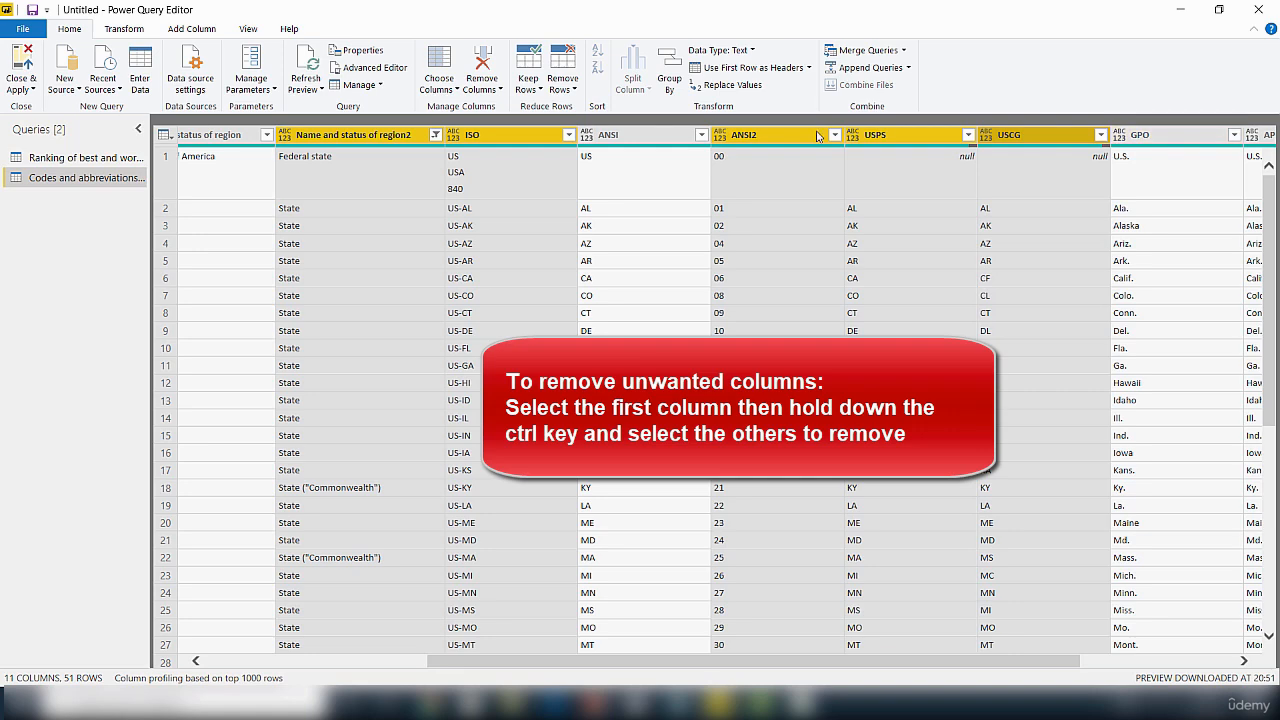
ctrl+click(1122, 137)
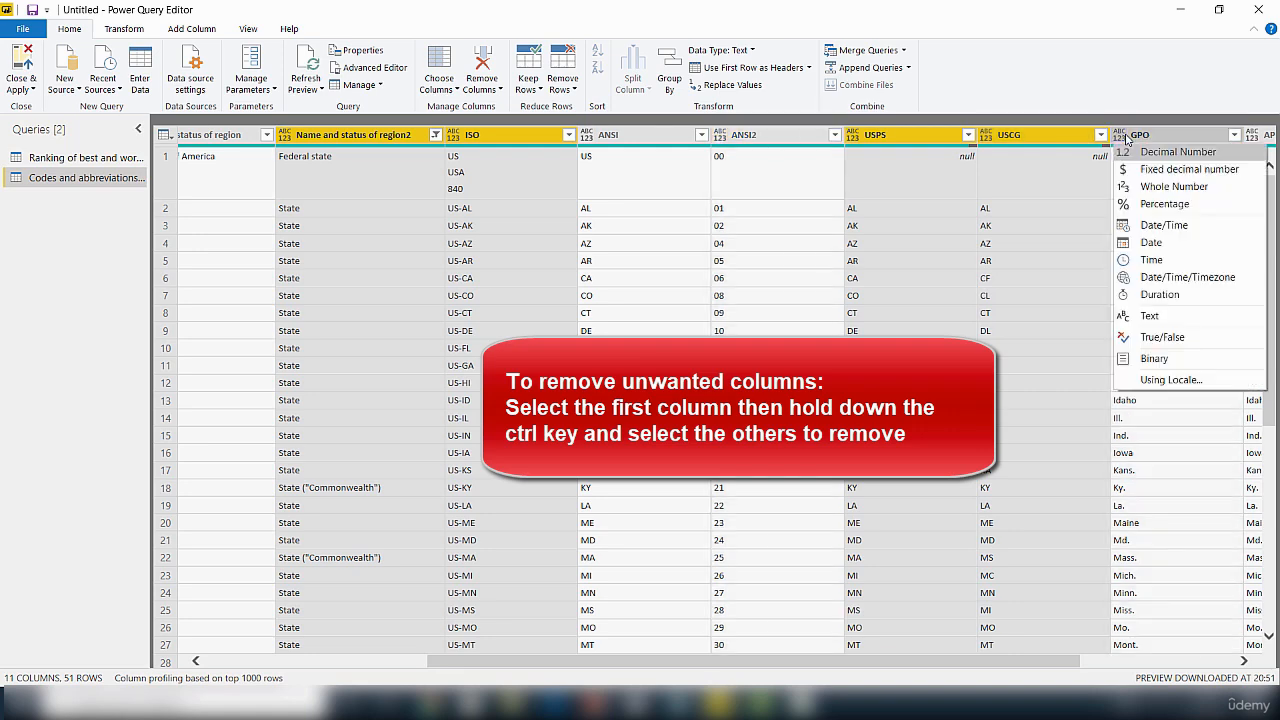
ctrl+click(1160, 138)
ctrl+click(1165, 140)
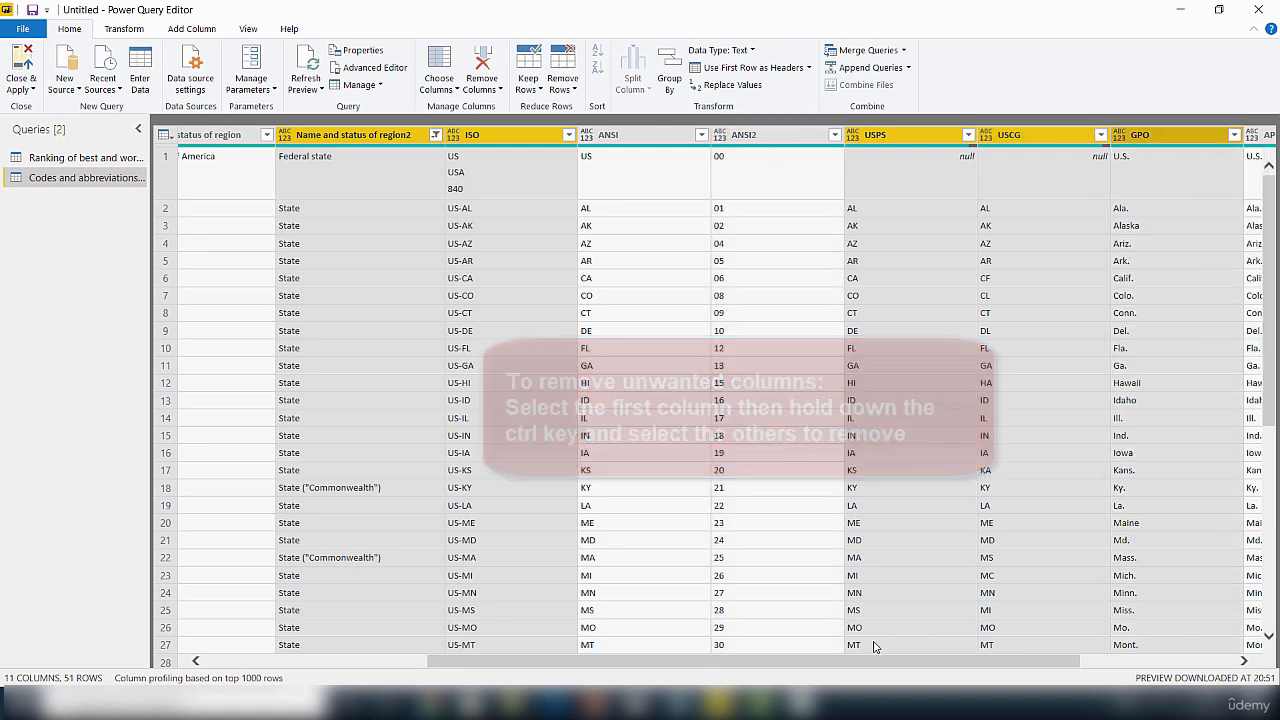
drag(943, 663, 1155, 660)
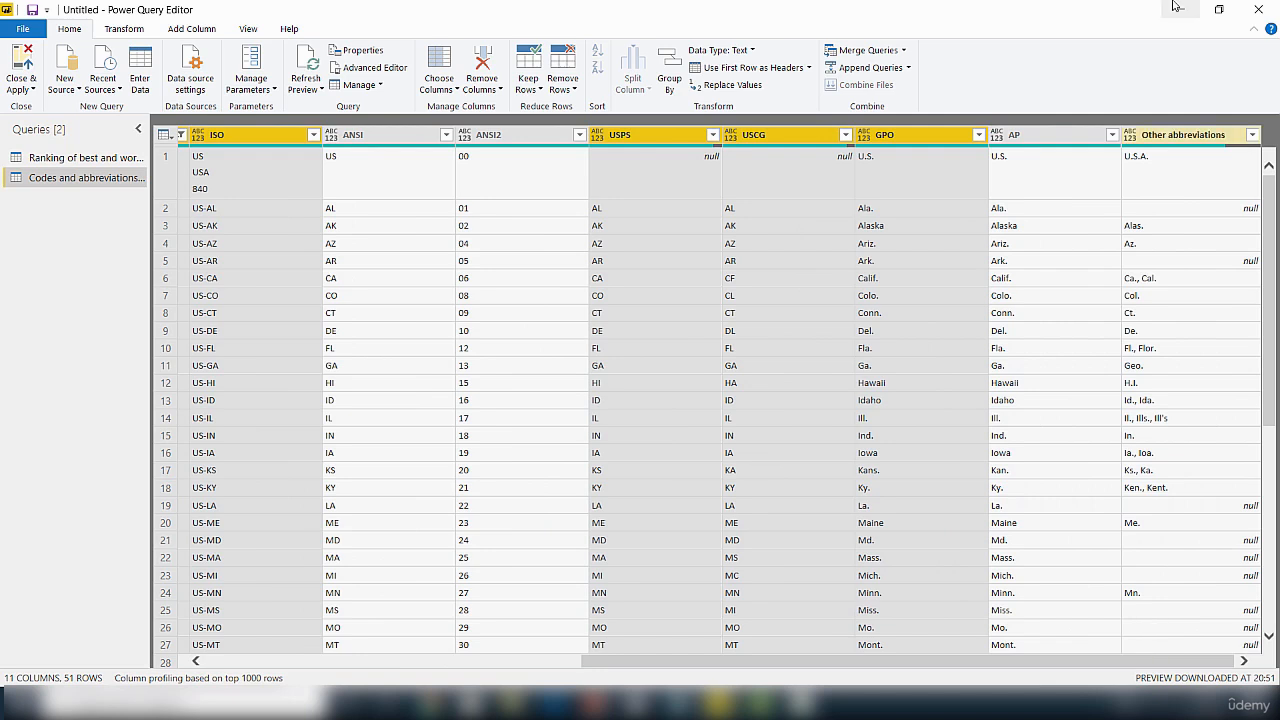
ctrl+click(1037, 140)
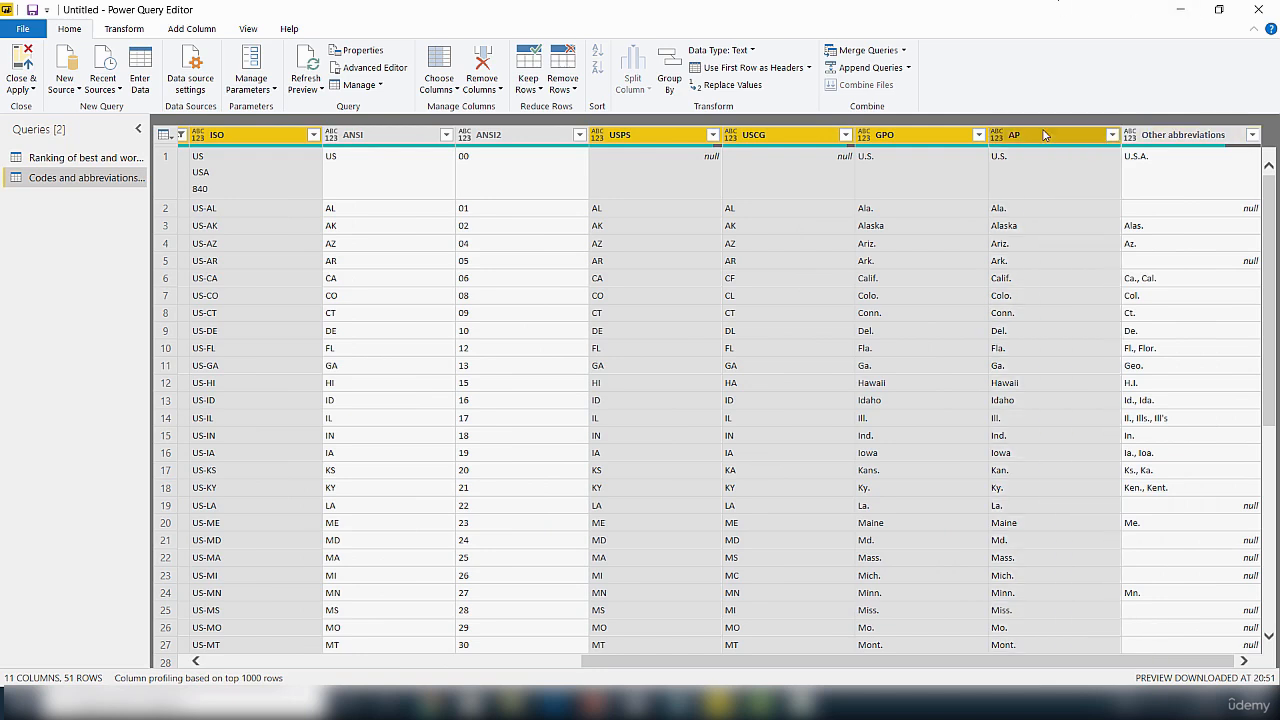
ctrl+click(1153, 132)
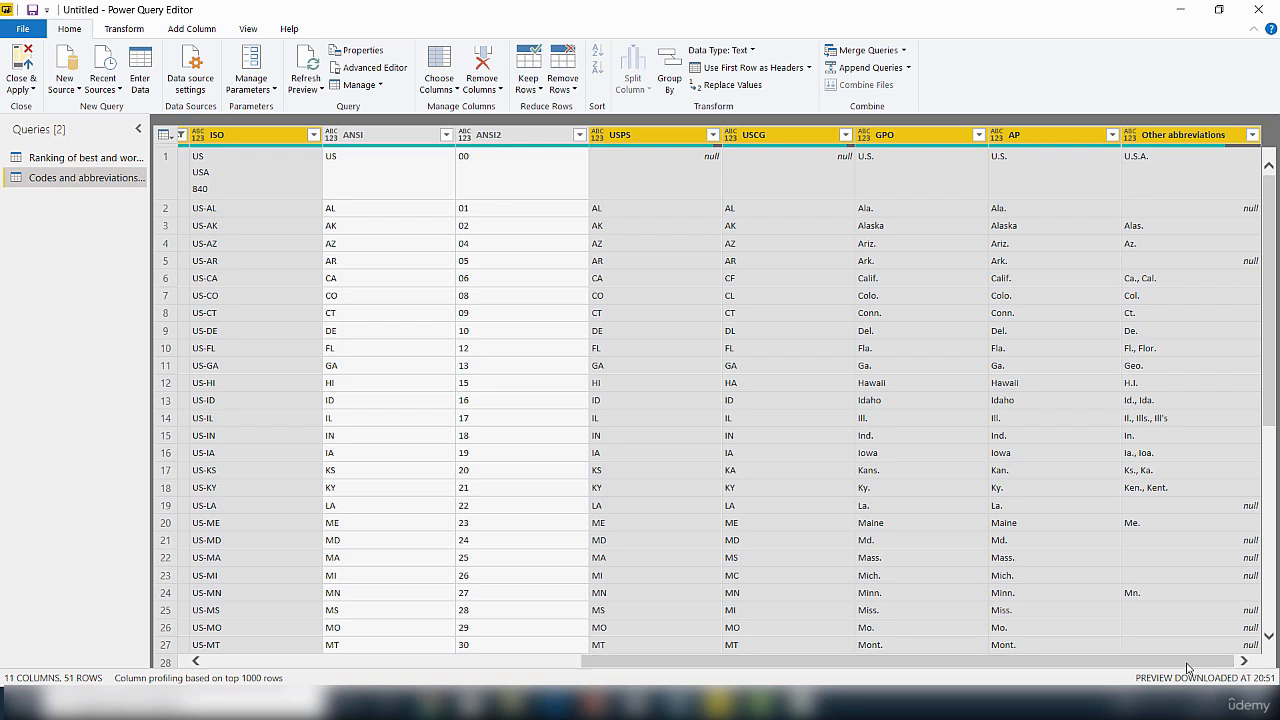
click(501, 90)
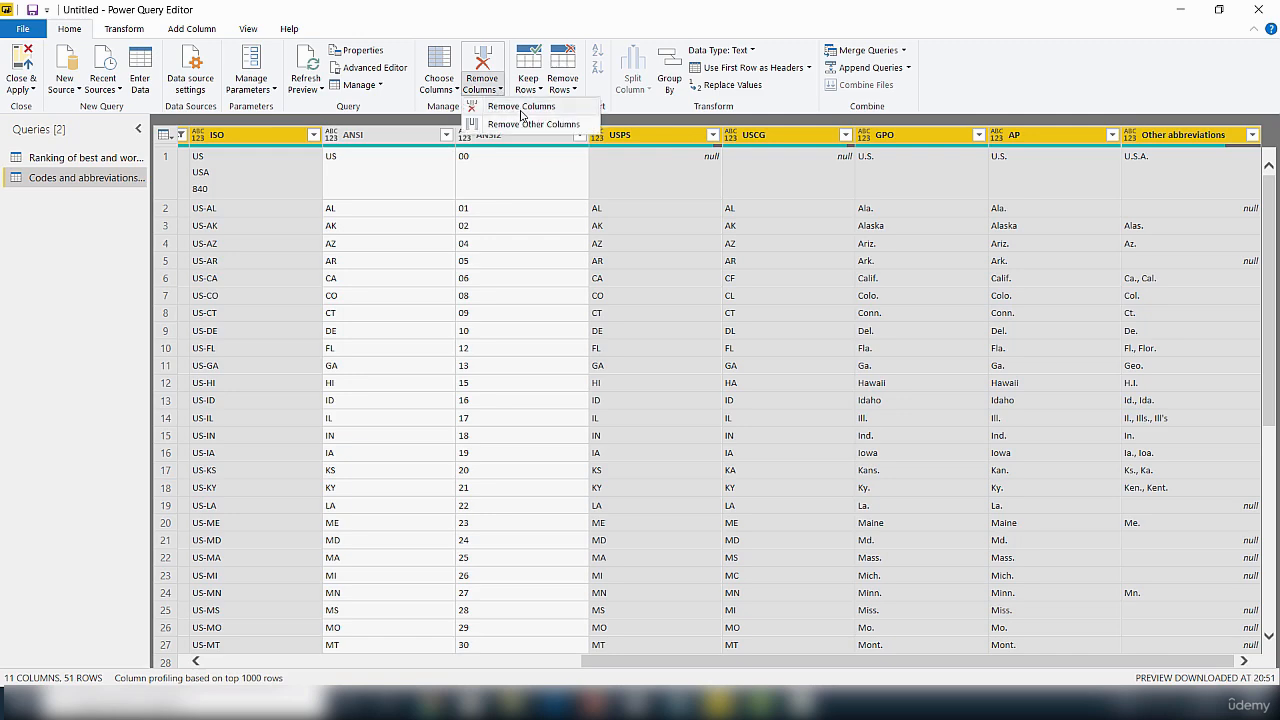
click(521, 110)
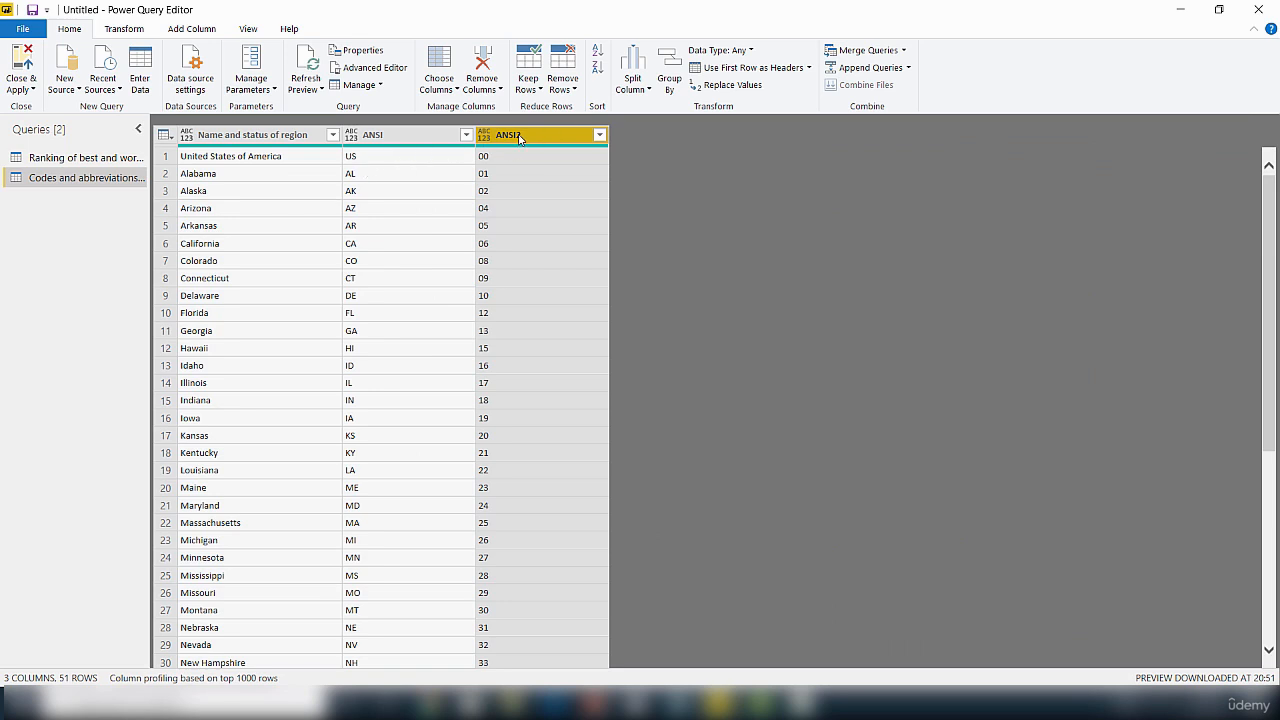
click(501, 90)
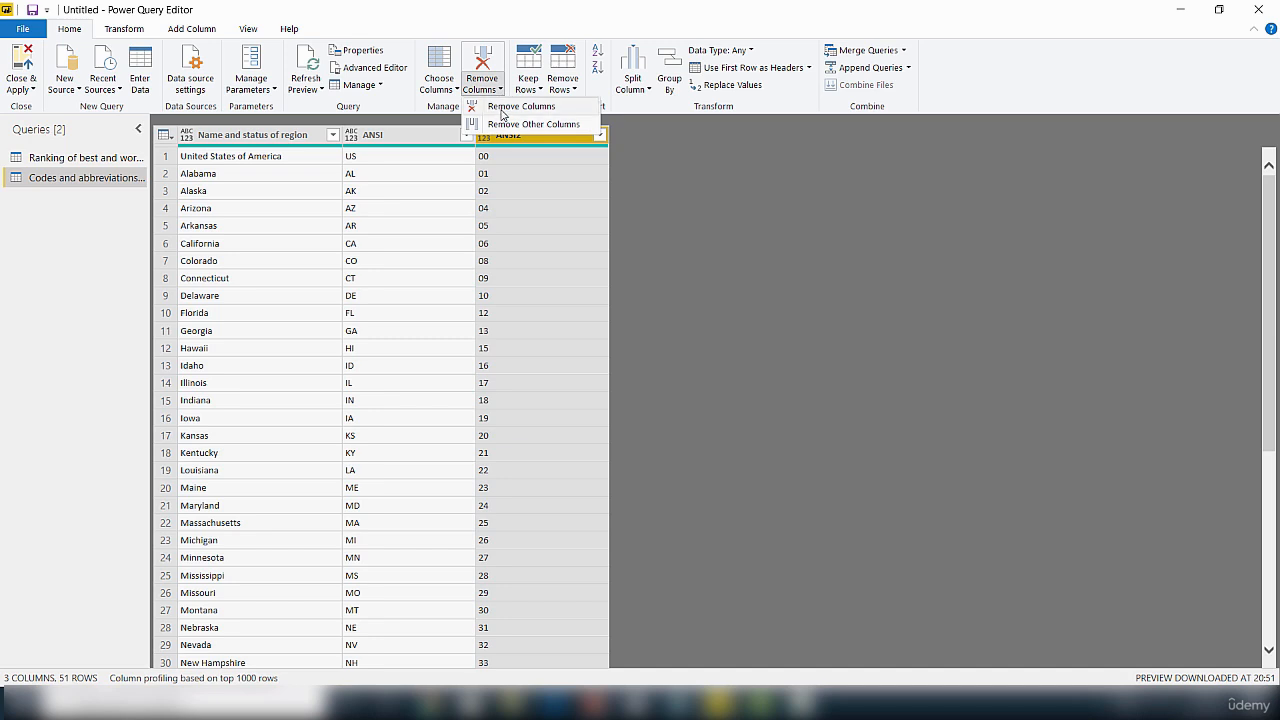
click(503, 110)
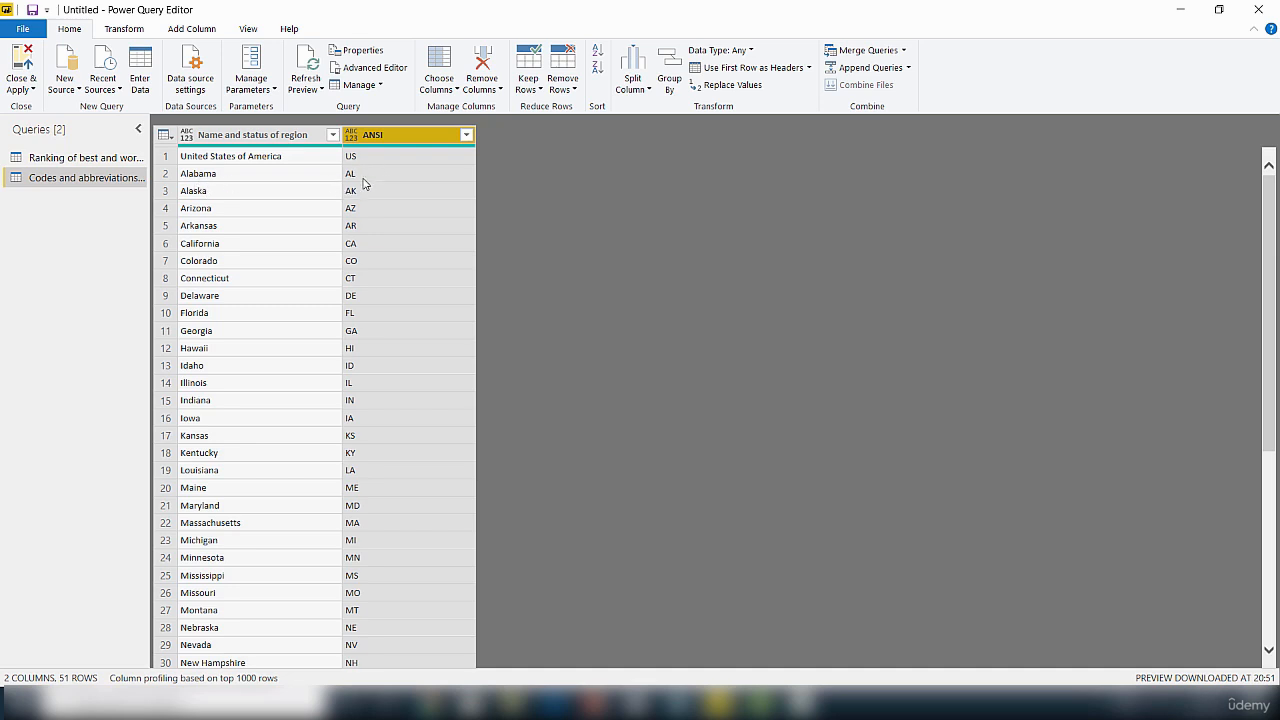
Promote the first row of the Codes and abbreviations query, containing United States of America and US, to column headers.
click(288, 136)
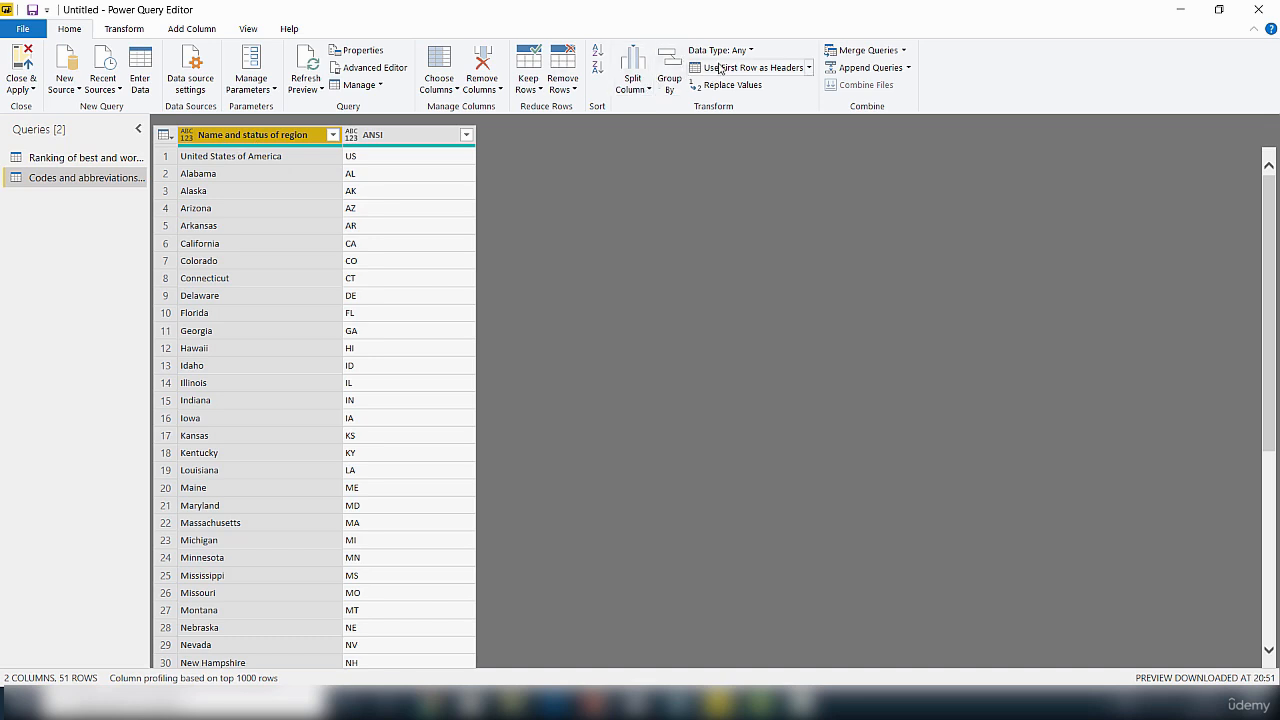
click(809, 68)
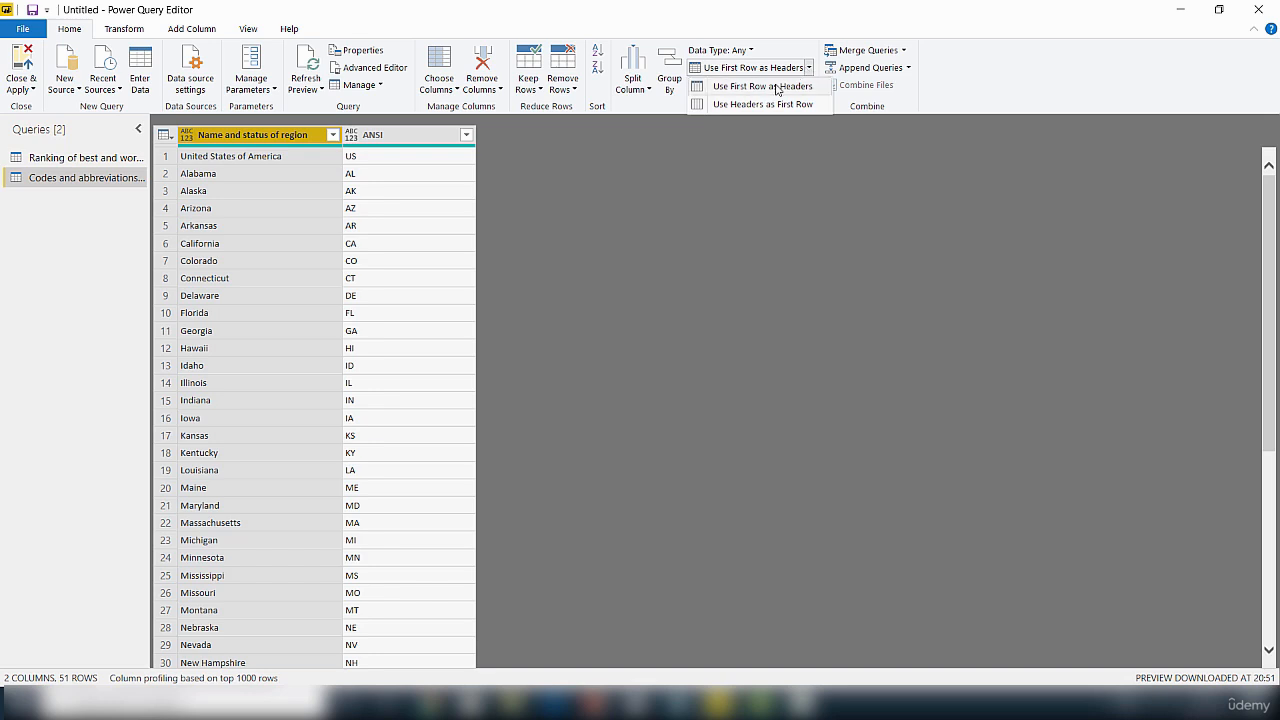
click(766, 87)
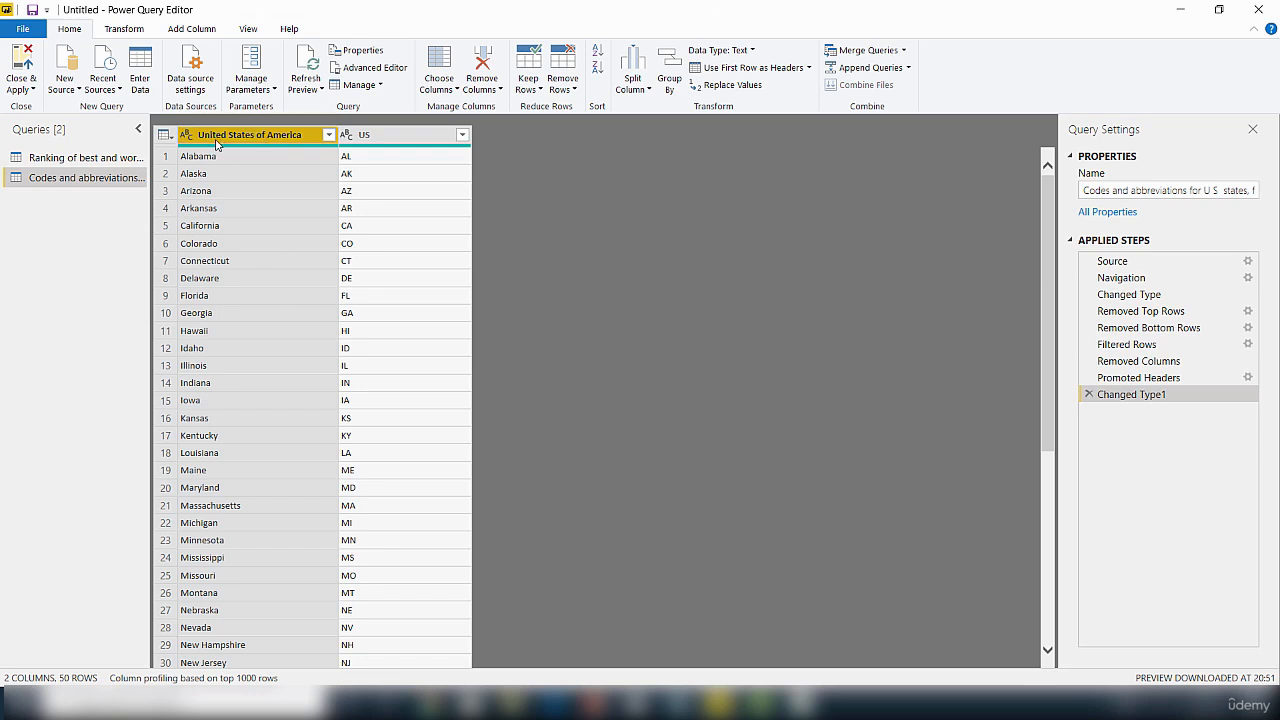
Rename the "United States of America" column as "State Name".
right_click(258, 139)
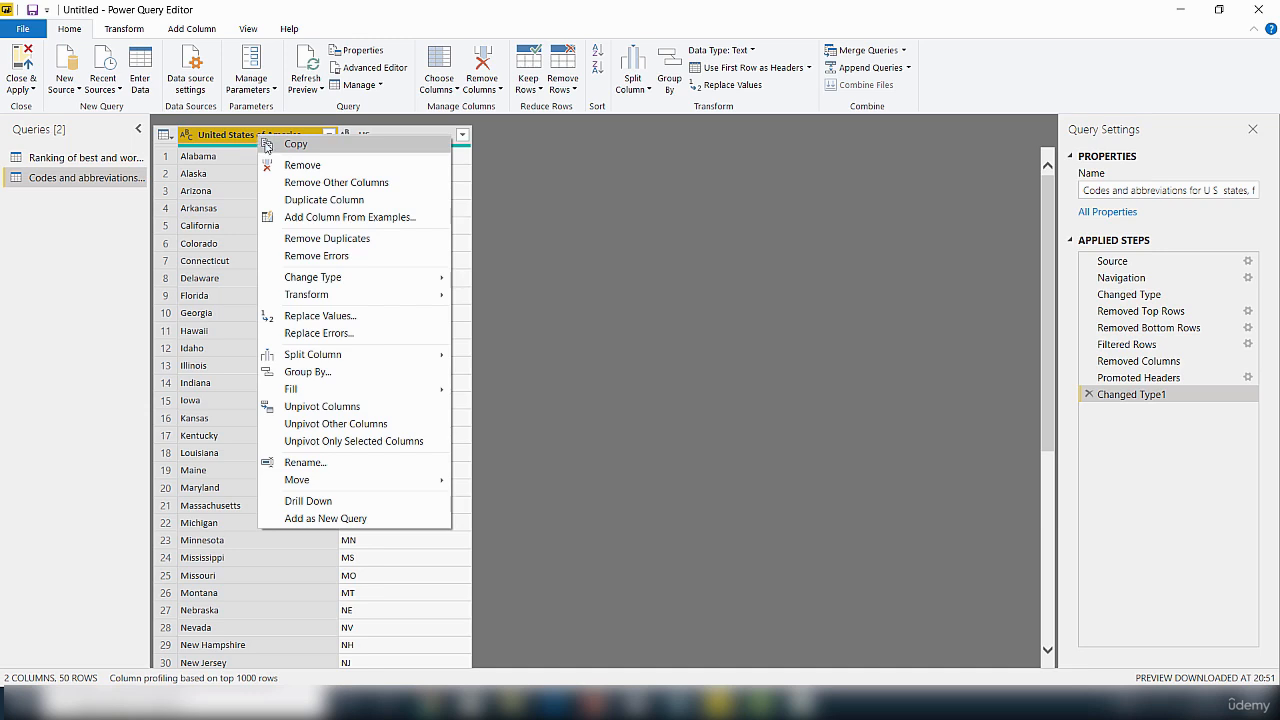
click(316, 464)
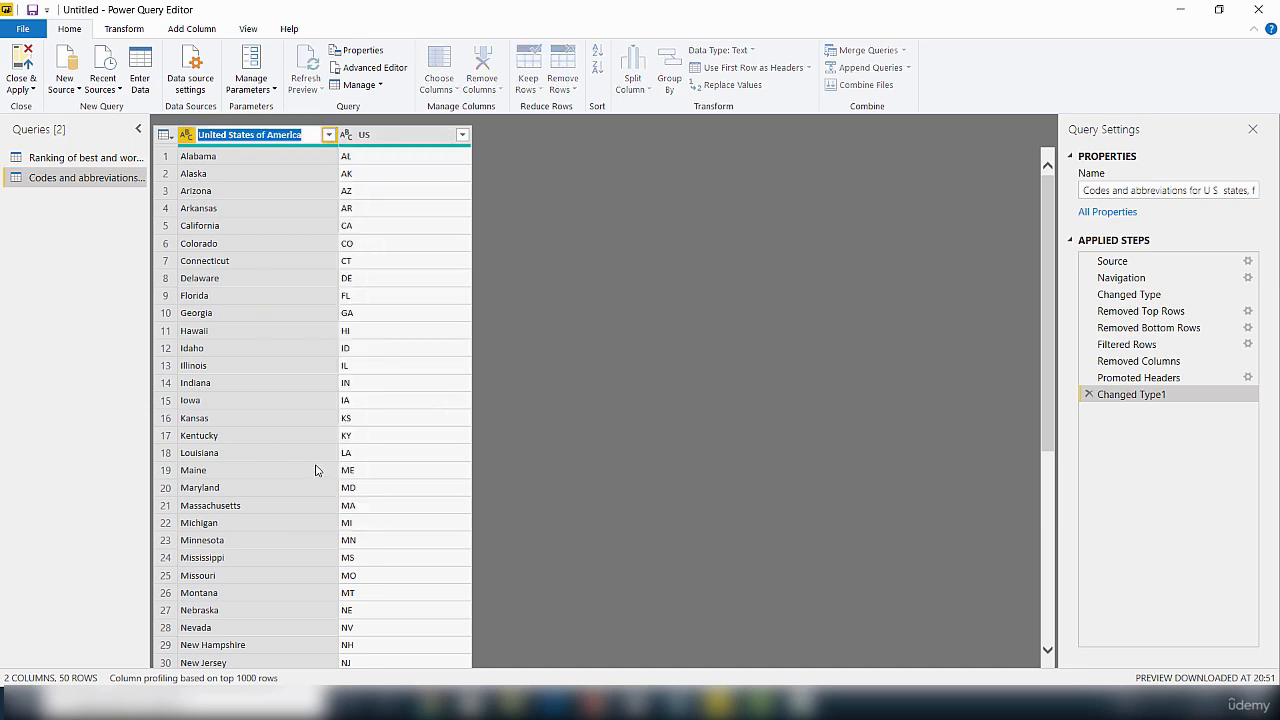
text(State Name)
key(Return)
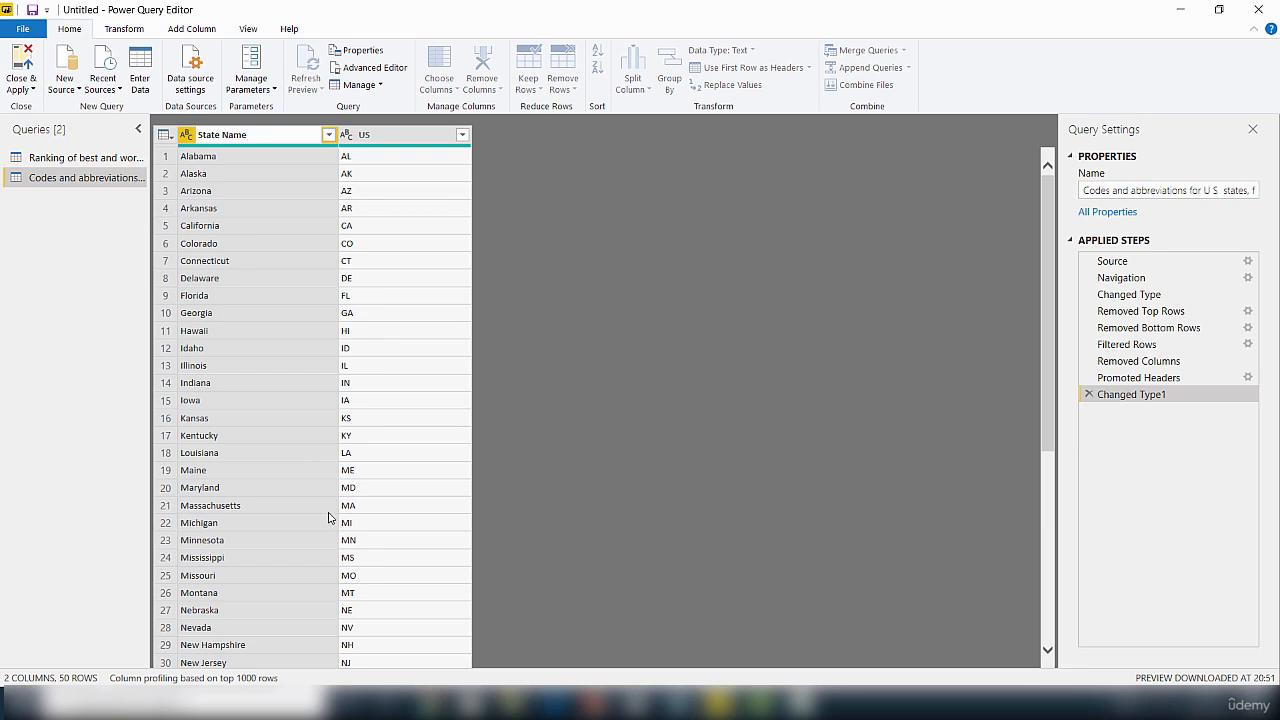
Rename the "US" column as "State Code".
click(351, 136)
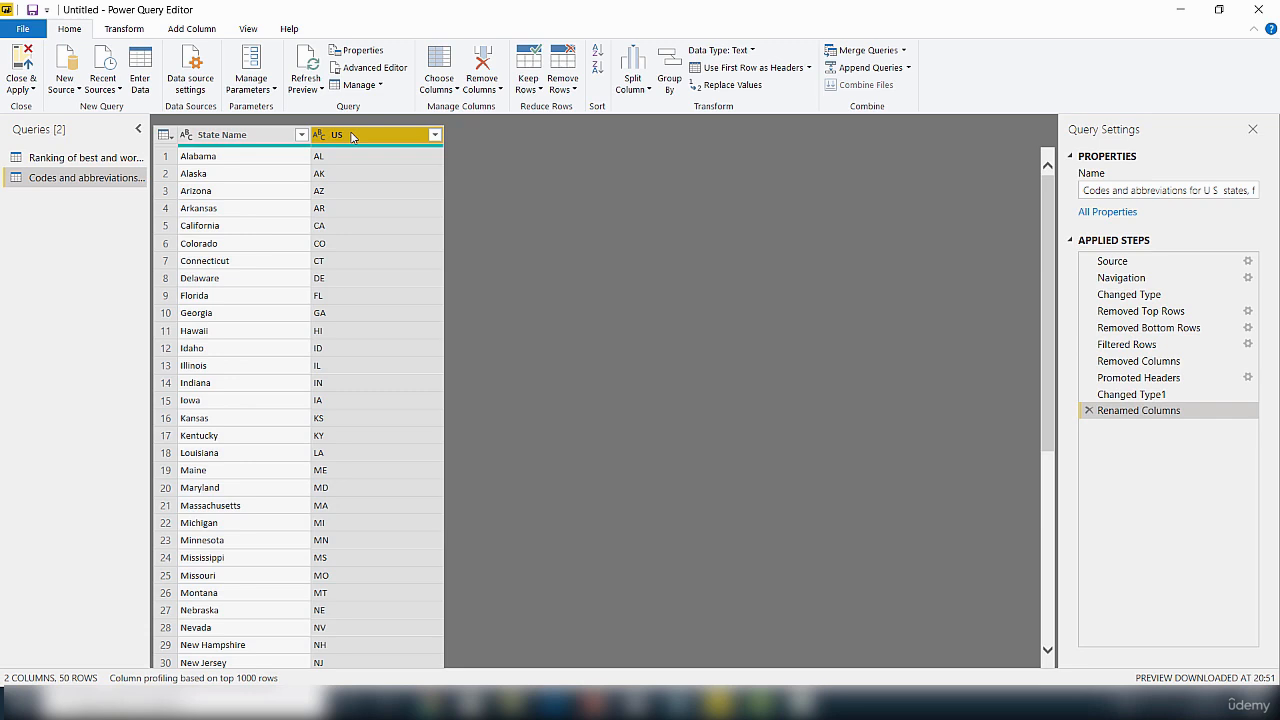
right_click(351, 136)
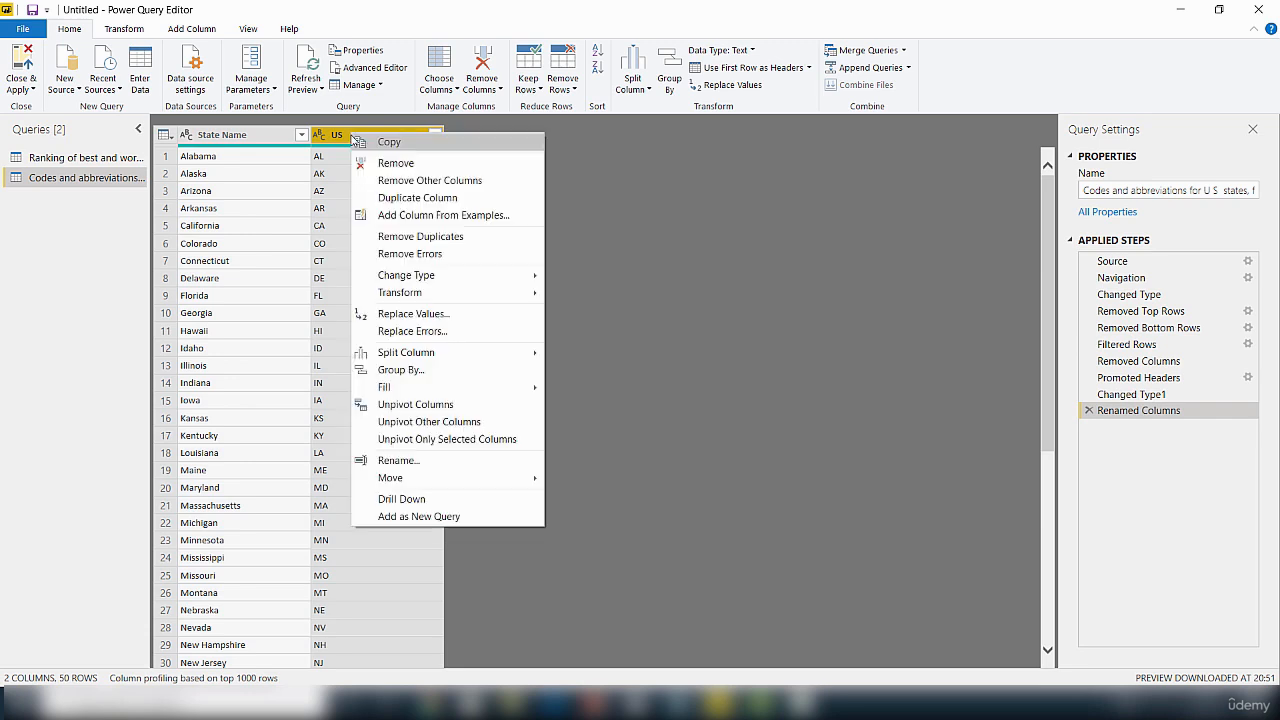
click(412, 468)
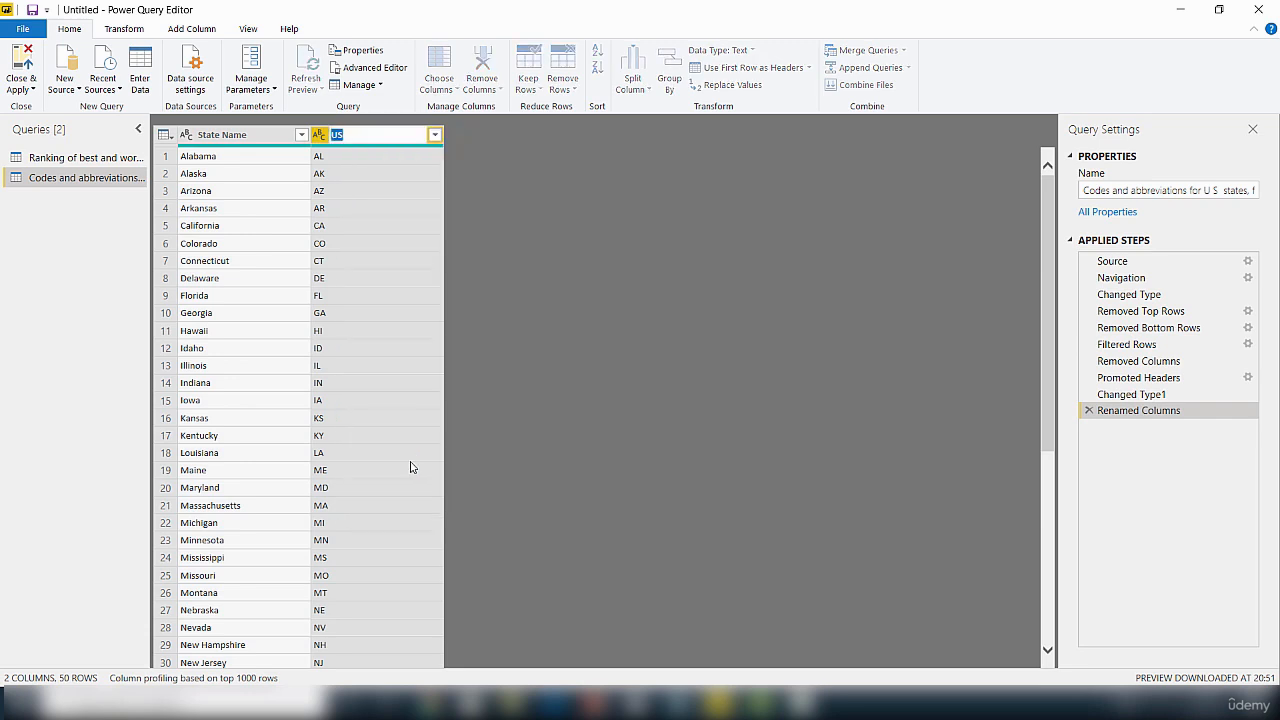
text(State Code)
key(Return)
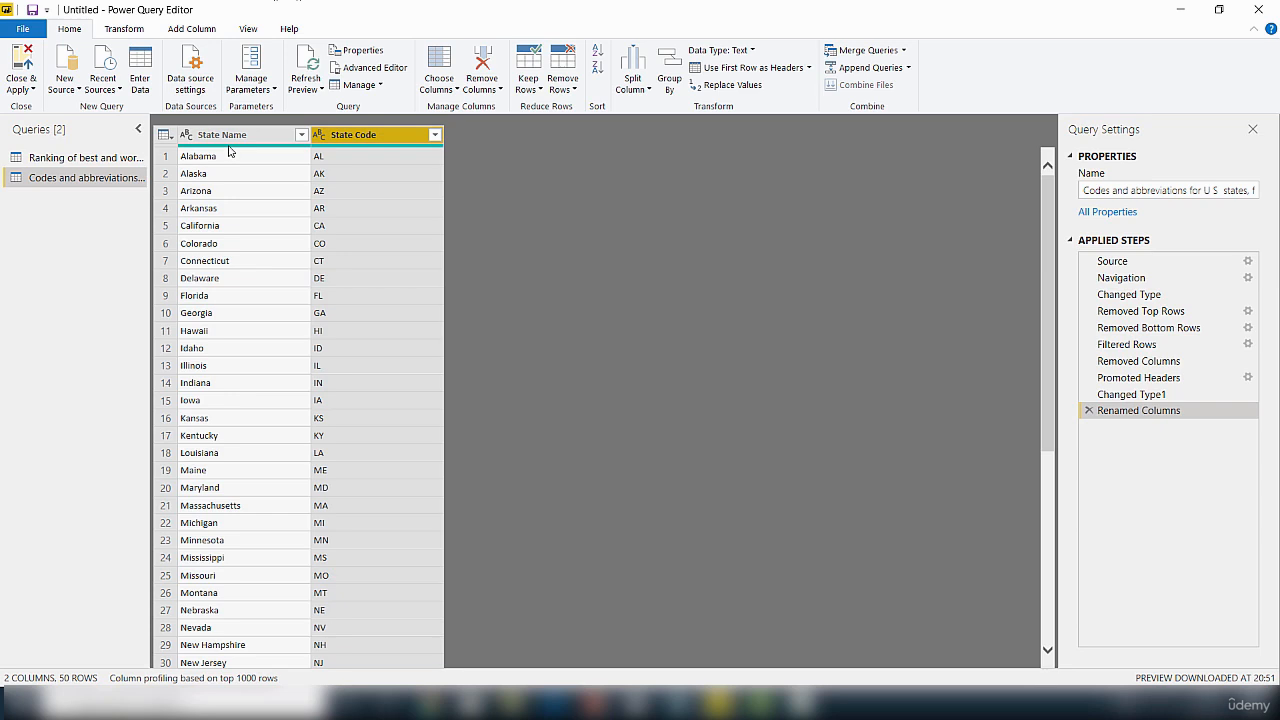
Rename the Codes and abbreviations query as StateCodes.
mouse_move(229, 147)
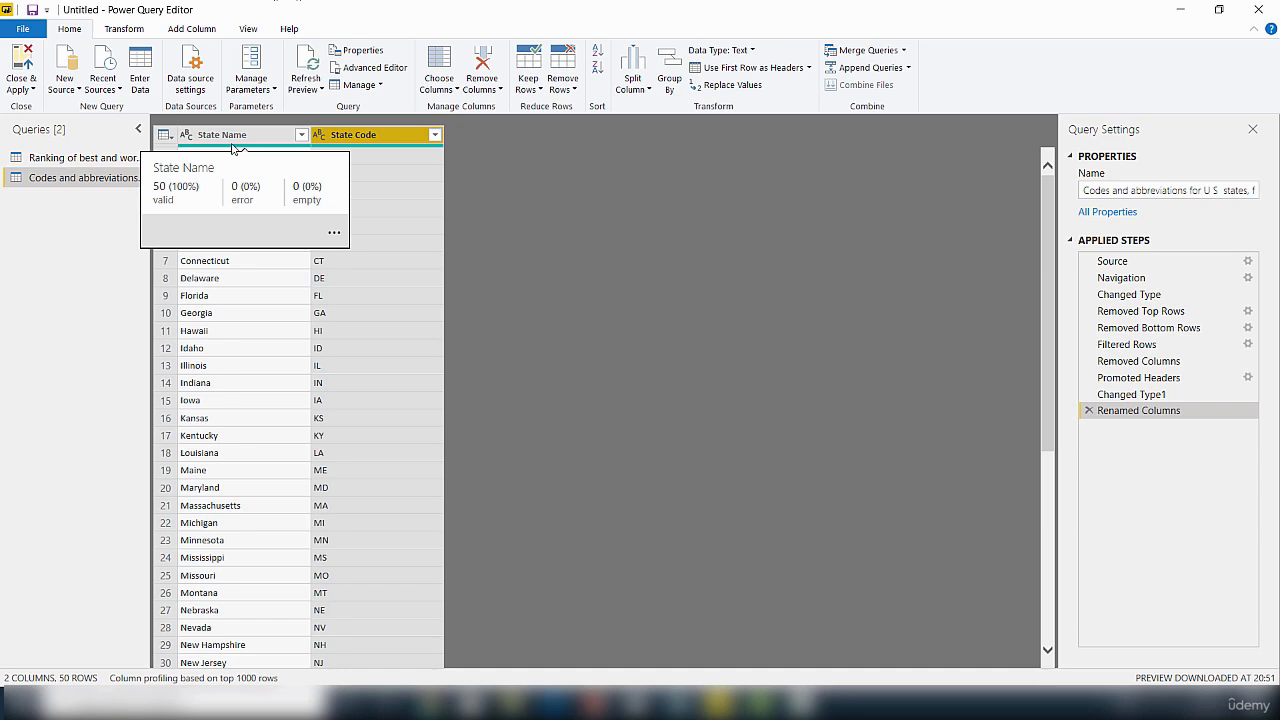
right_click(66, 180)
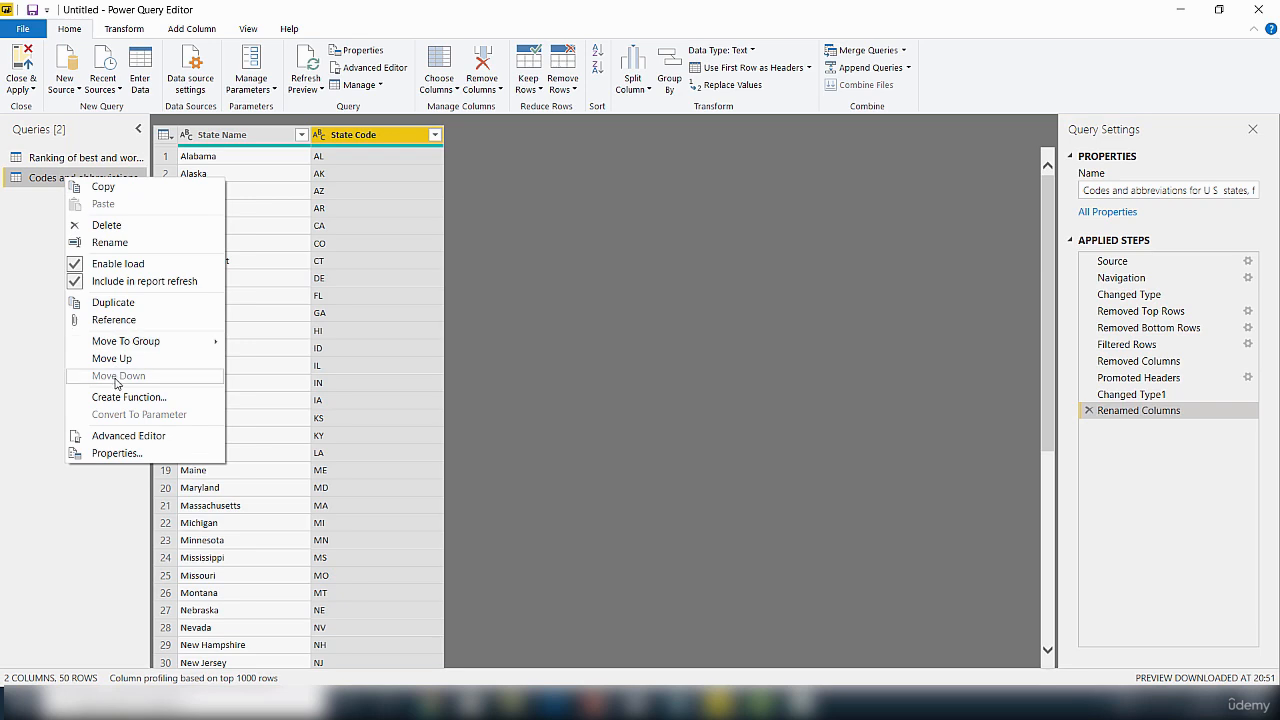
click(113, 246)
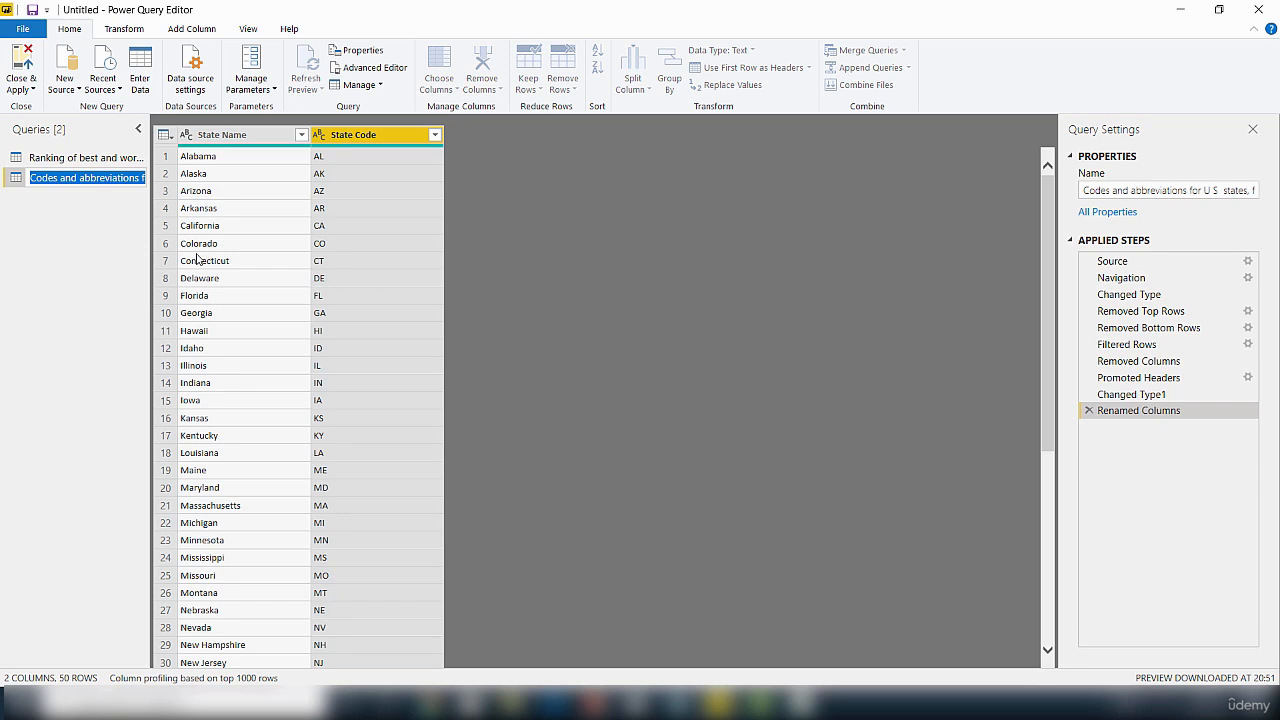
text(S)
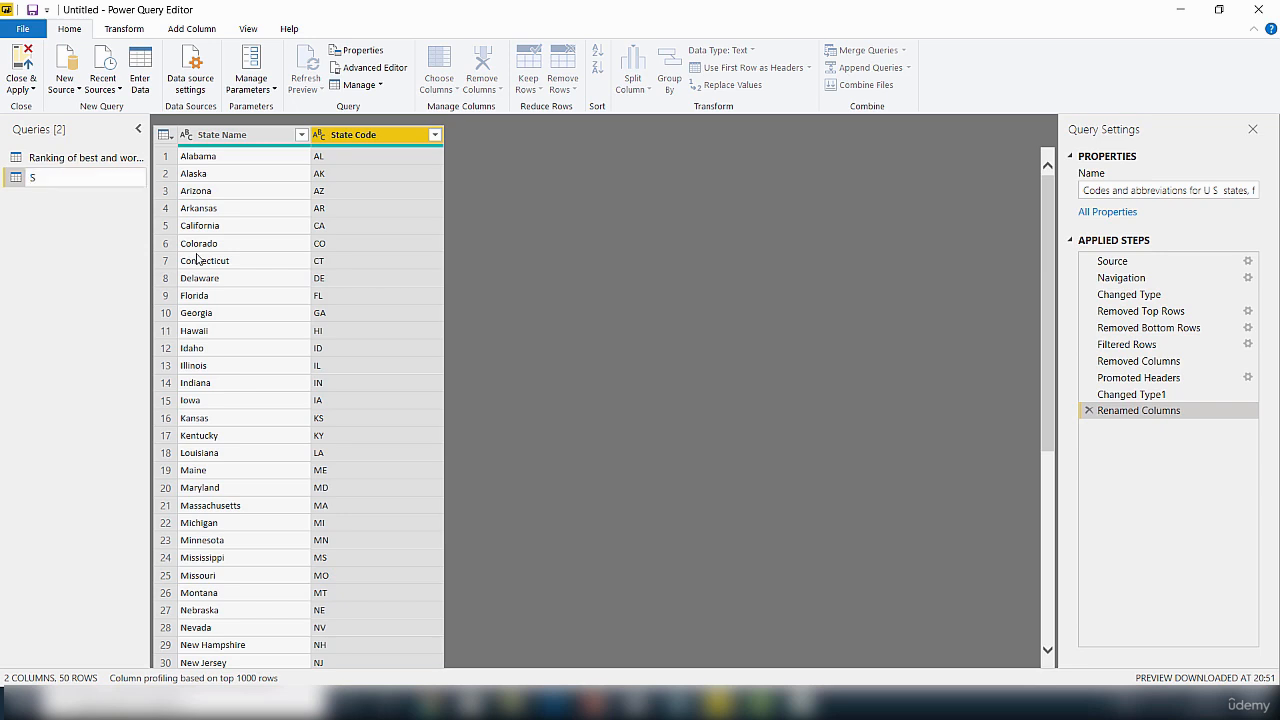
text(tateCodes)
key(Return)
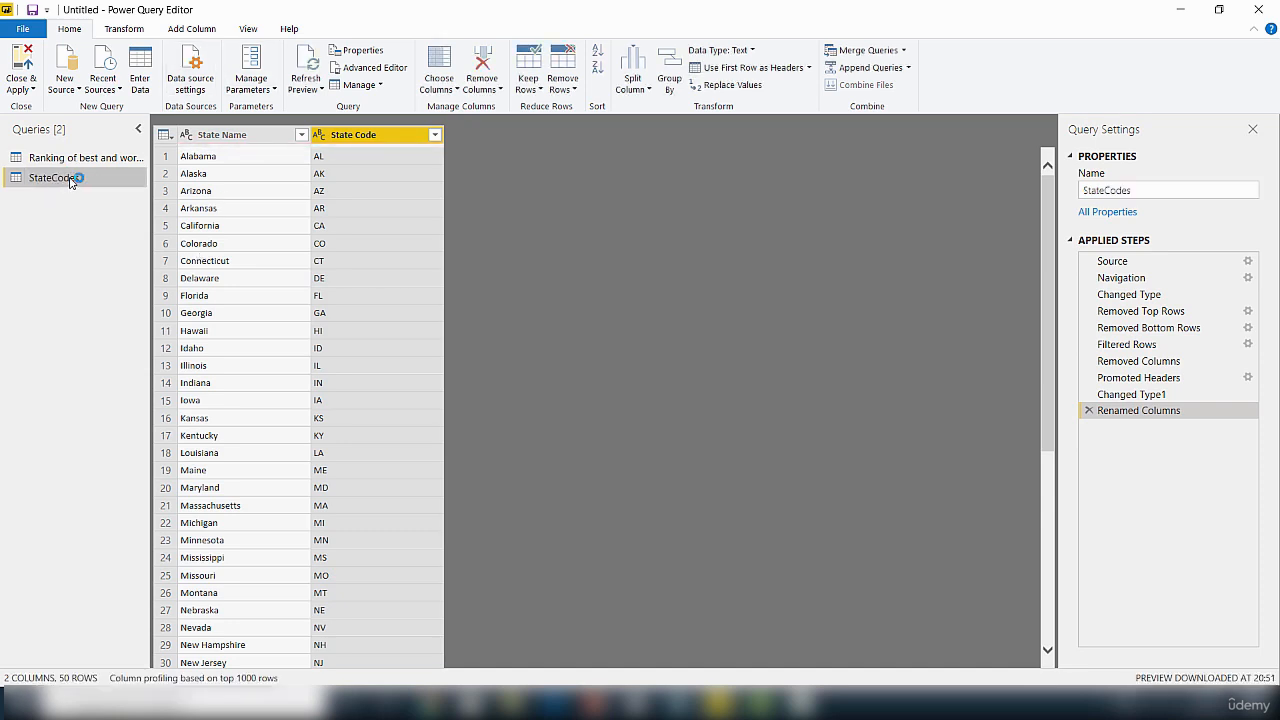